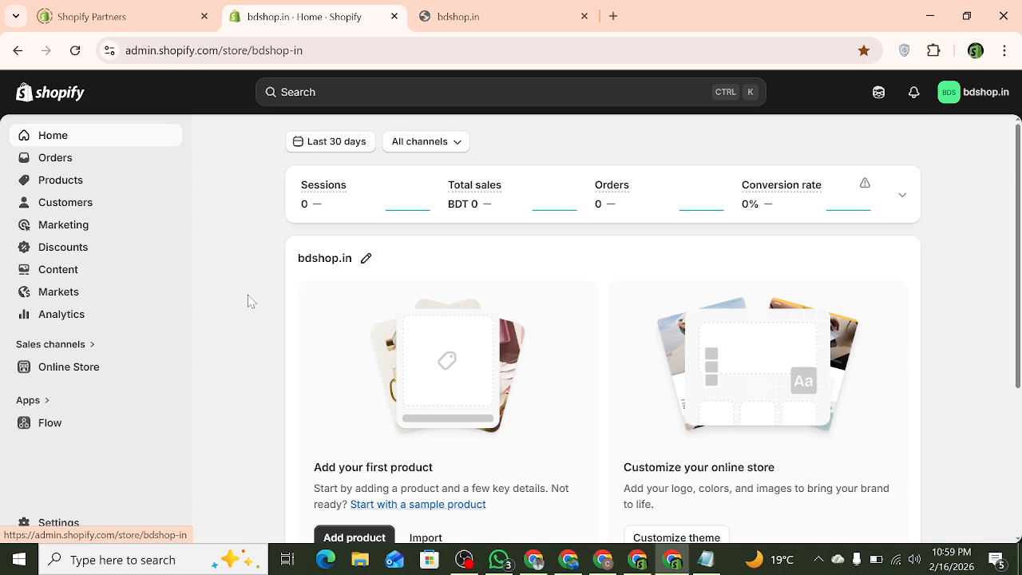
Look over the admin home page and the storefront's products, then return to the admin
scroll(319, 294, "down", 3)
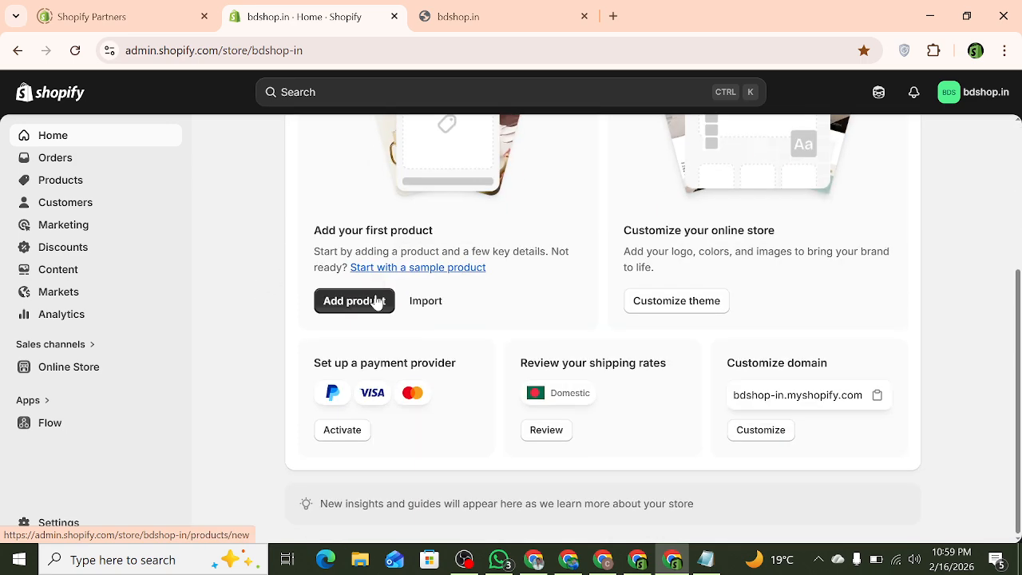
scroll(390, 338, "up", 3)
left_click(465, 19)
scroll(367, 222, "down", 10)
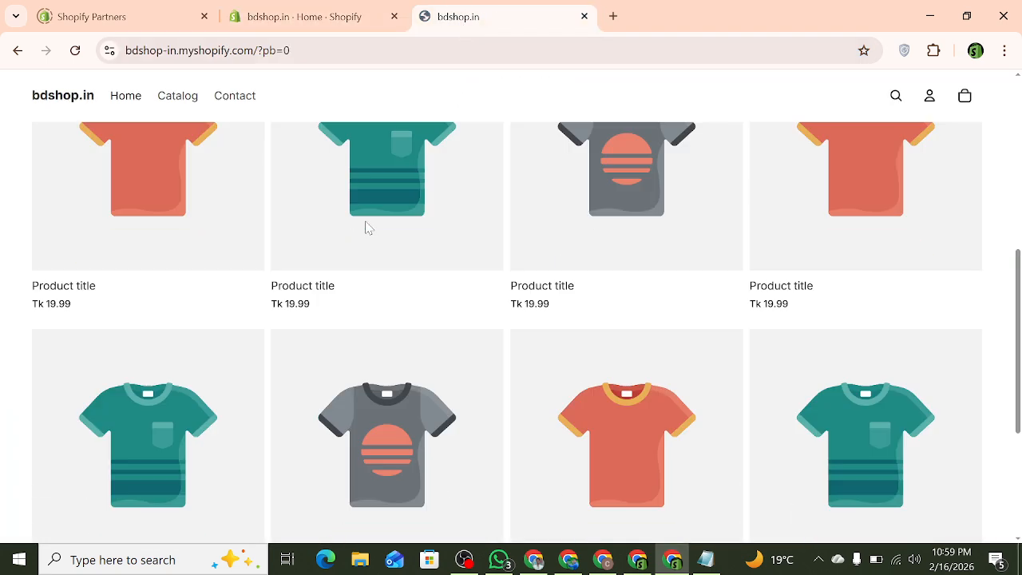
scroll(368, 224, "up", 10)
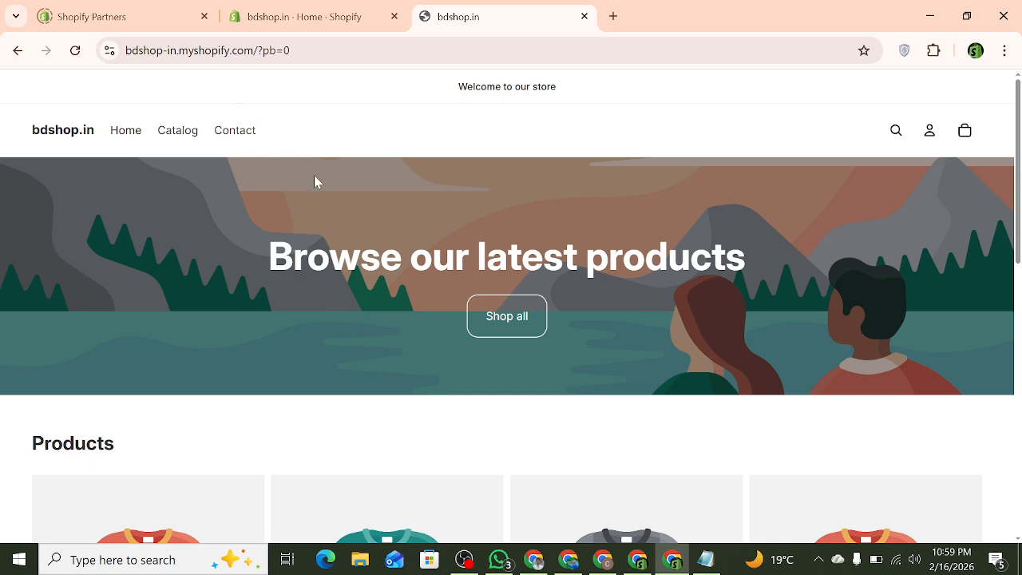
scroll(314, 178, "down", 5)
scroll(334, 318, "up", 5)
left_click(319, 28)
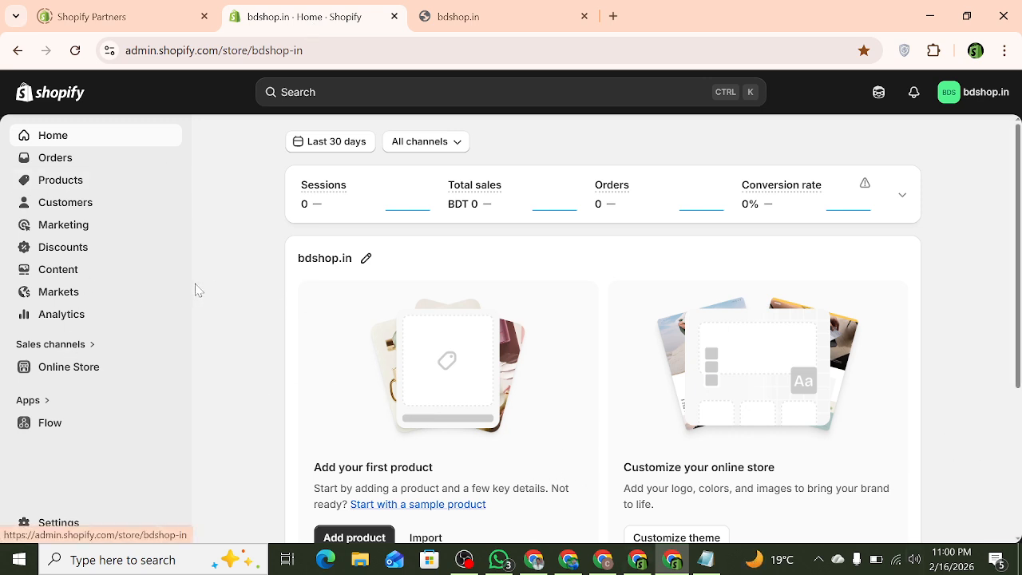
Open the store's product collections and start adding a new collection
left_click(80, 203)
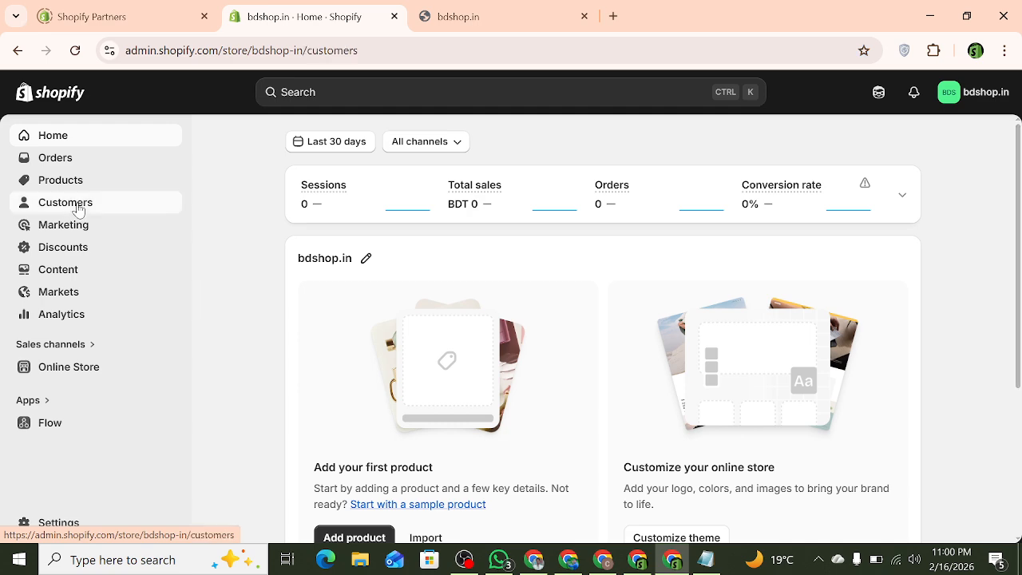
left_click(82, 182)
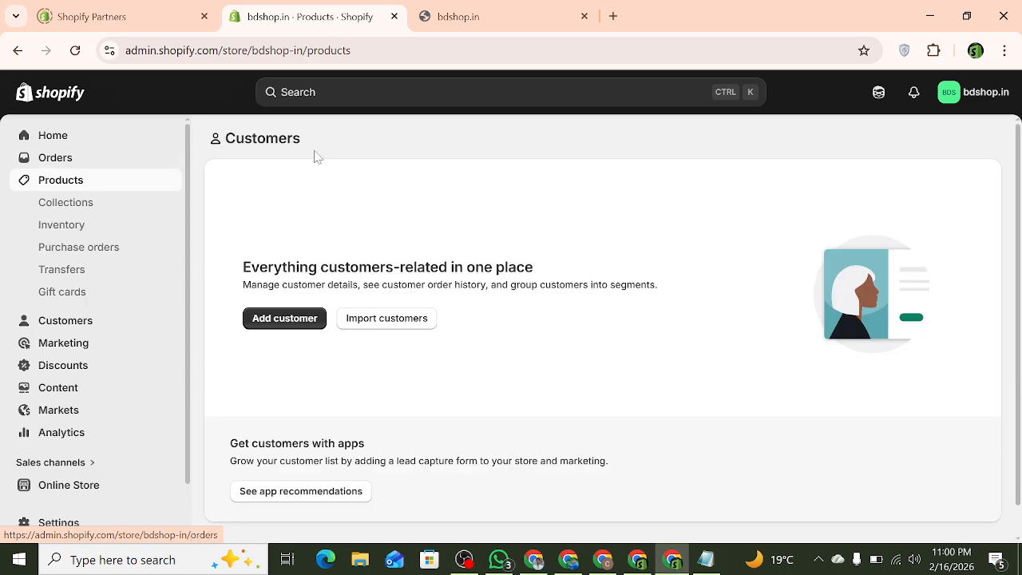
left_click(495, 8)
left_click(296, 18)
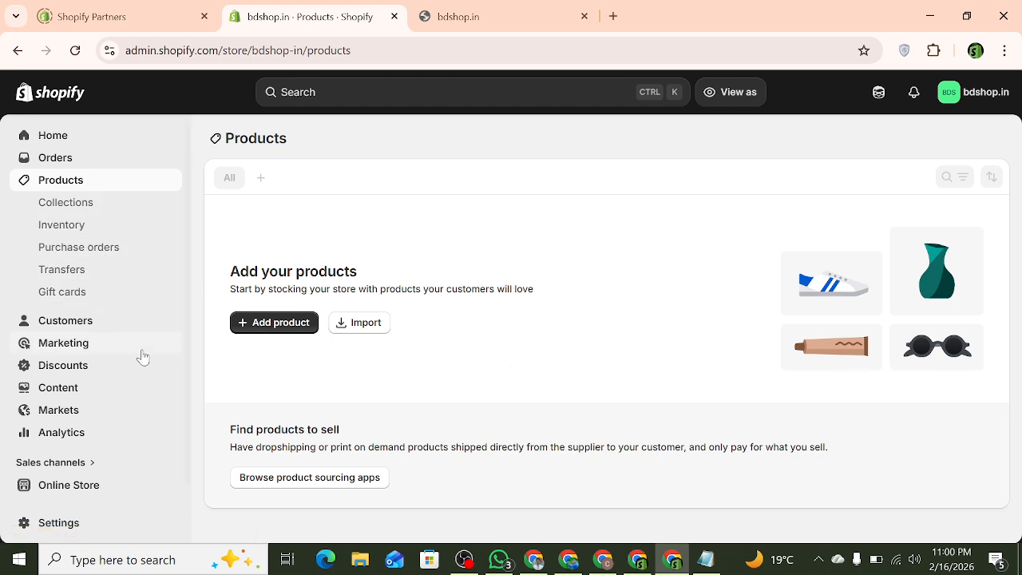
left_click(106, 213)
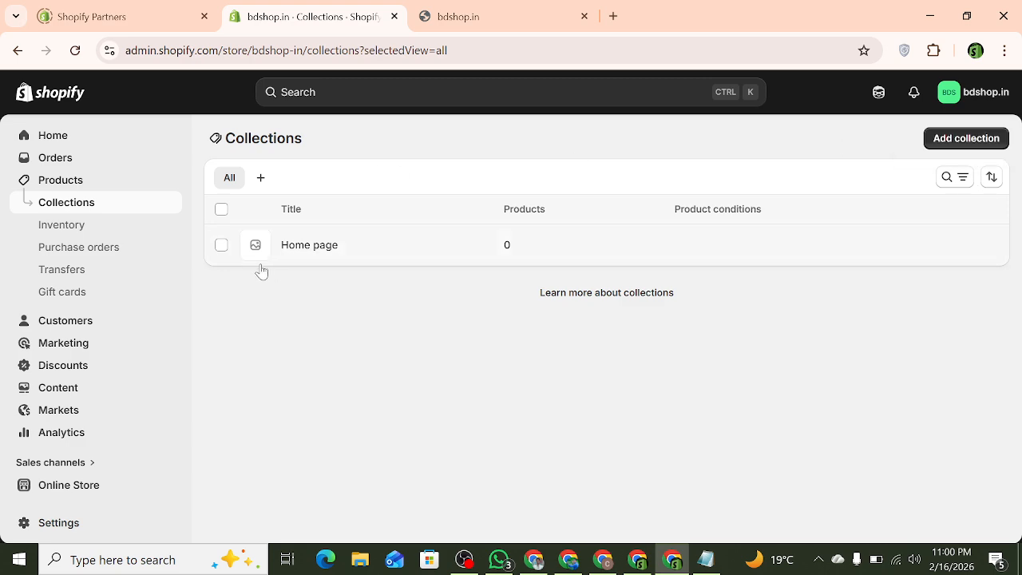
left_click(969, 140)
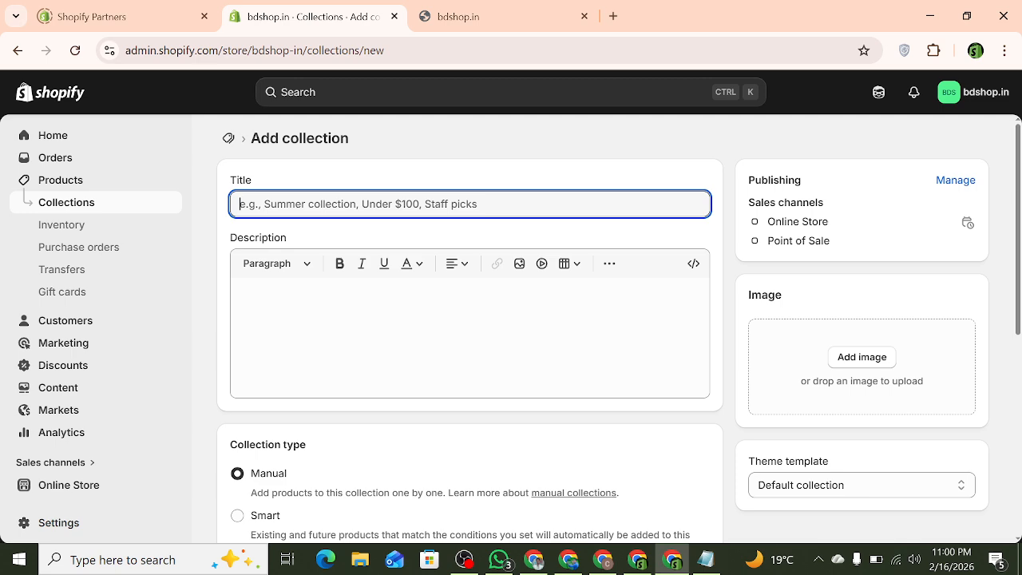
Copy "Men's Clothing" from the Notepad list and paste it as the new collection's title
left_click(708, 559)
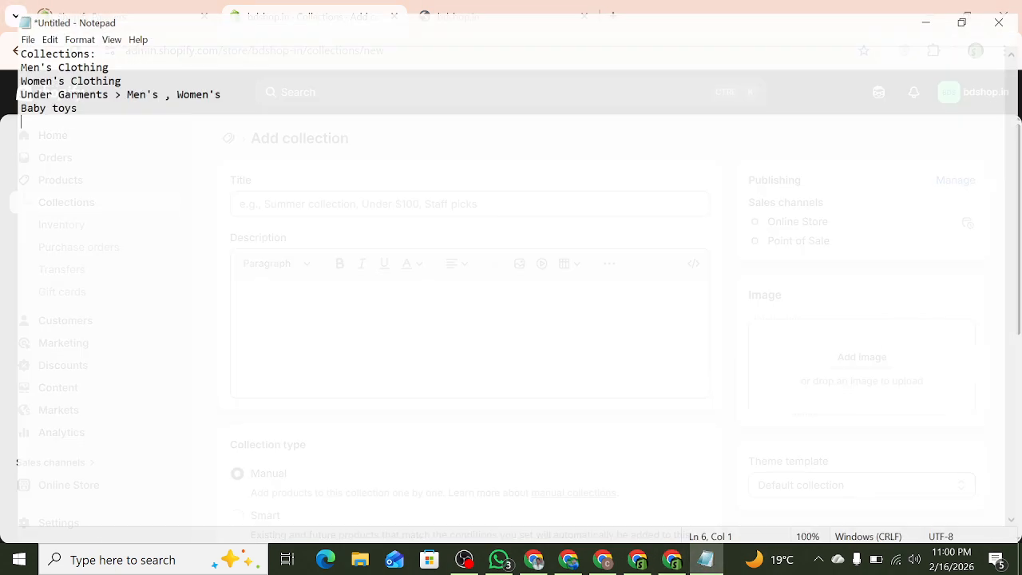
left_click(4, 69)
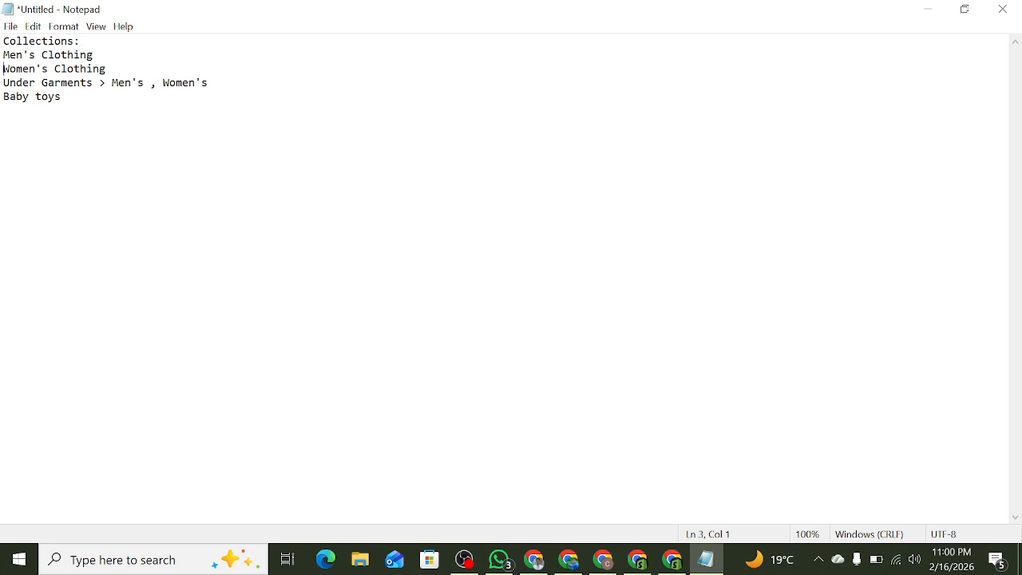
double_click(35, 55)
double_click(35, 55)
left_click(35, 56)
double_click(35, 55)
left_click(35, 55)
double_click(35, 55)
triple_click(35, 55)
key("ctrl+c")
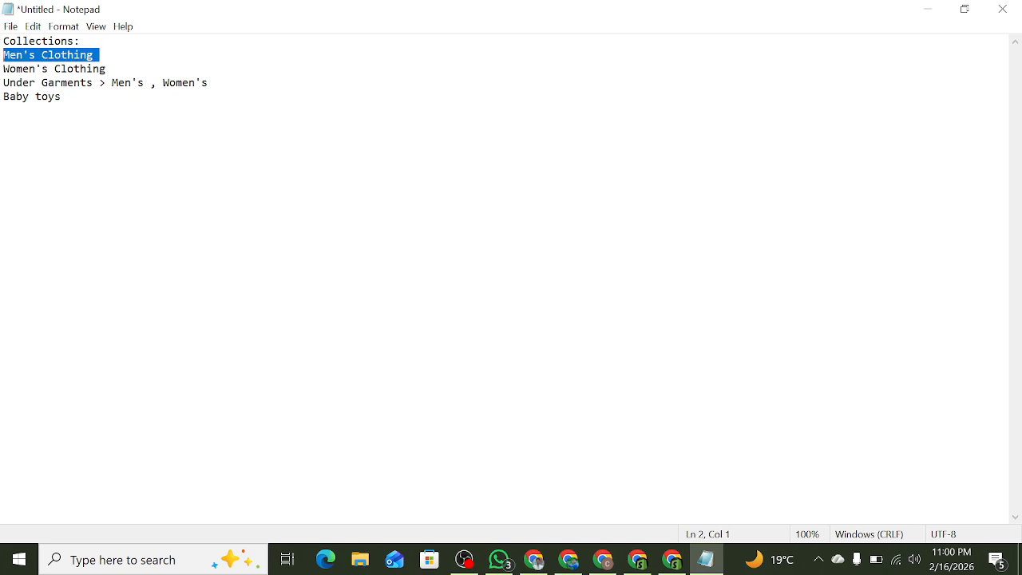
left_click(927, 9)
key("ctrl+v")
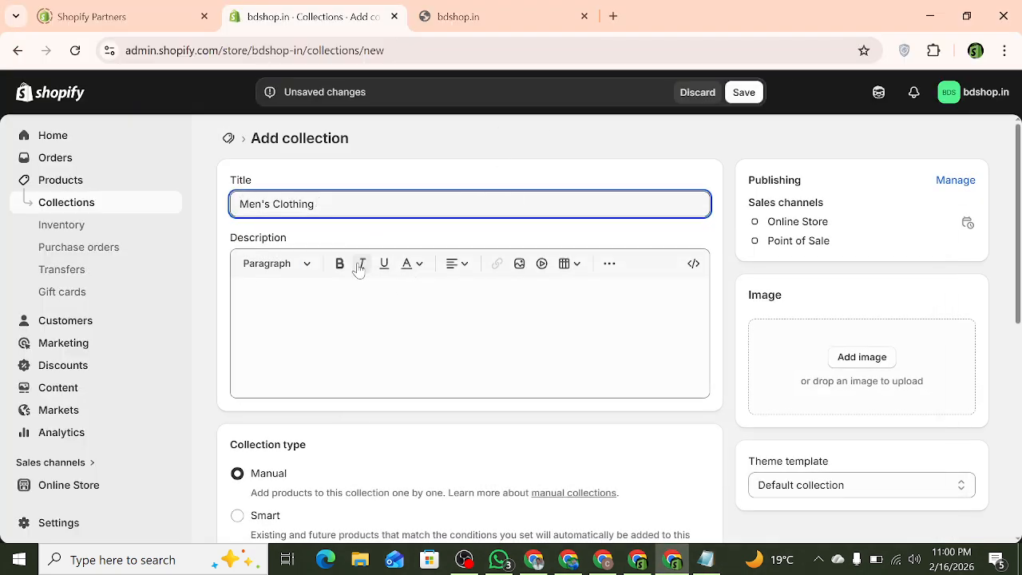
Review the remaining collection settings and save the Men's Clothing collection with an empty description and manual type
left_click(359, 320)
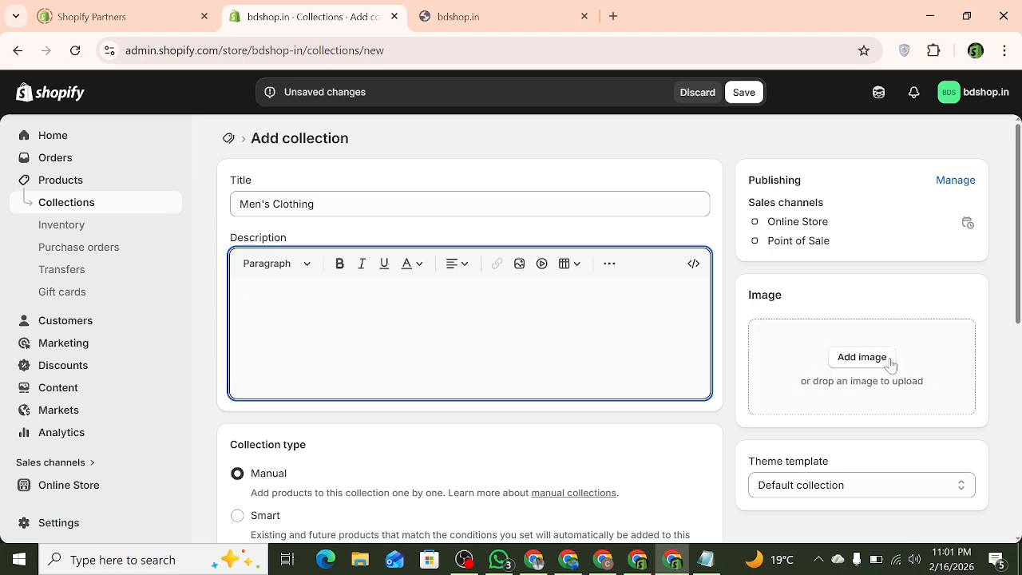
scroll(826, 391, "down", 1)
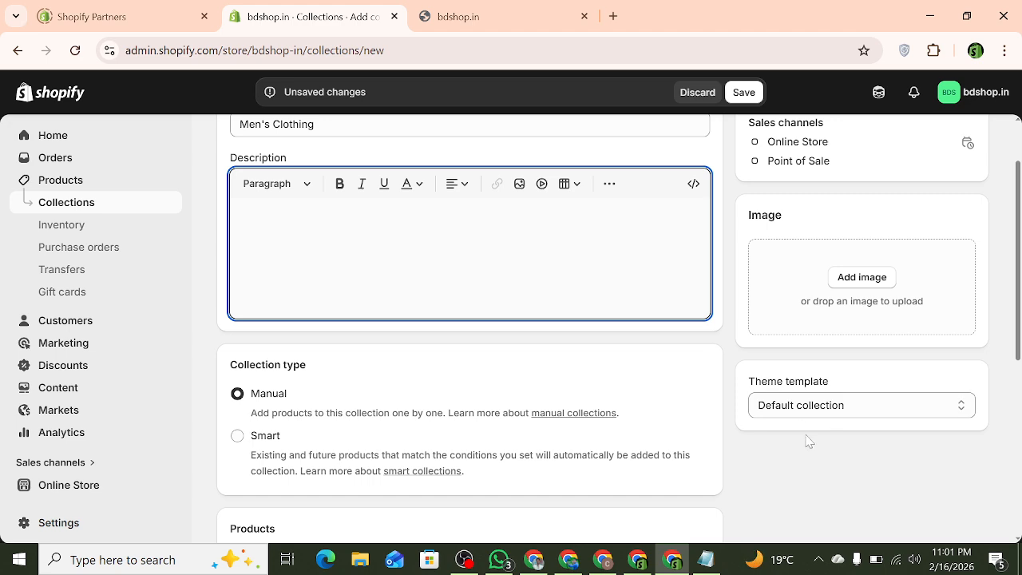
scroll(425, 439, "down", 2)
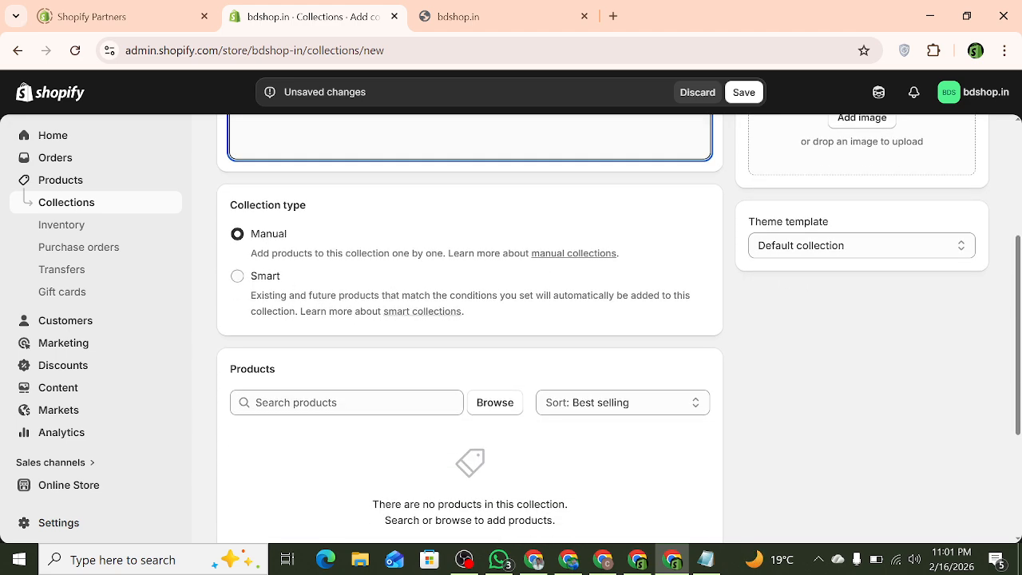
scroll(375, 403, "down", 3)
scroll(387, 399, "up", 6)
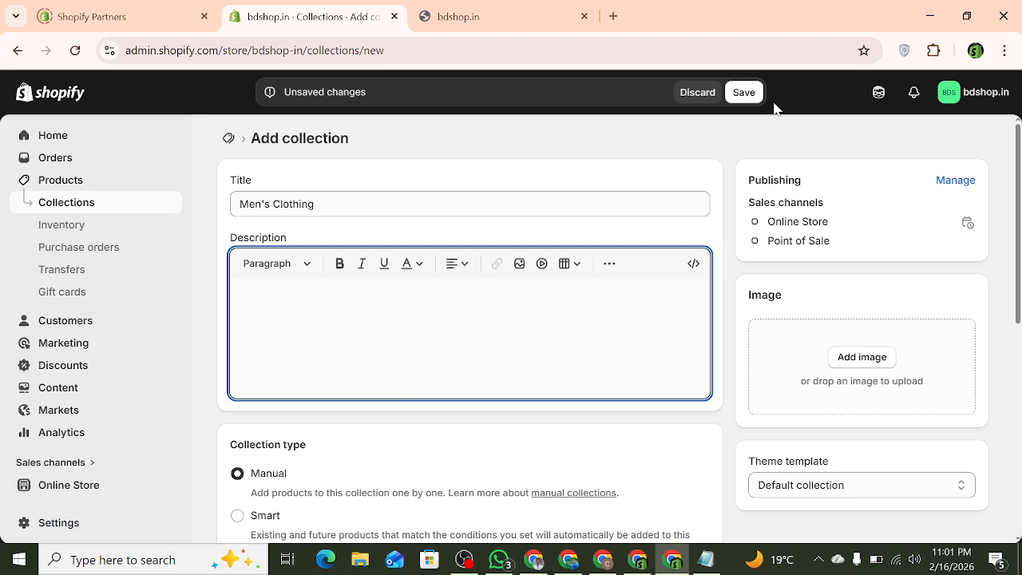
left_click(738, 93)
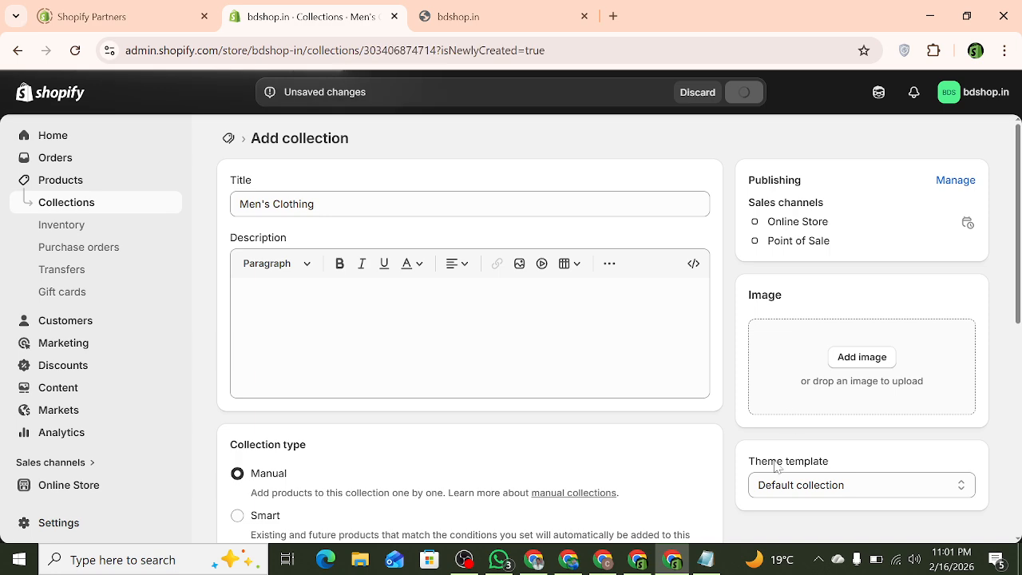
Copy "Women's Clothing" from the Notepad list, then create and save another collection with that title
left_click(705, 559)
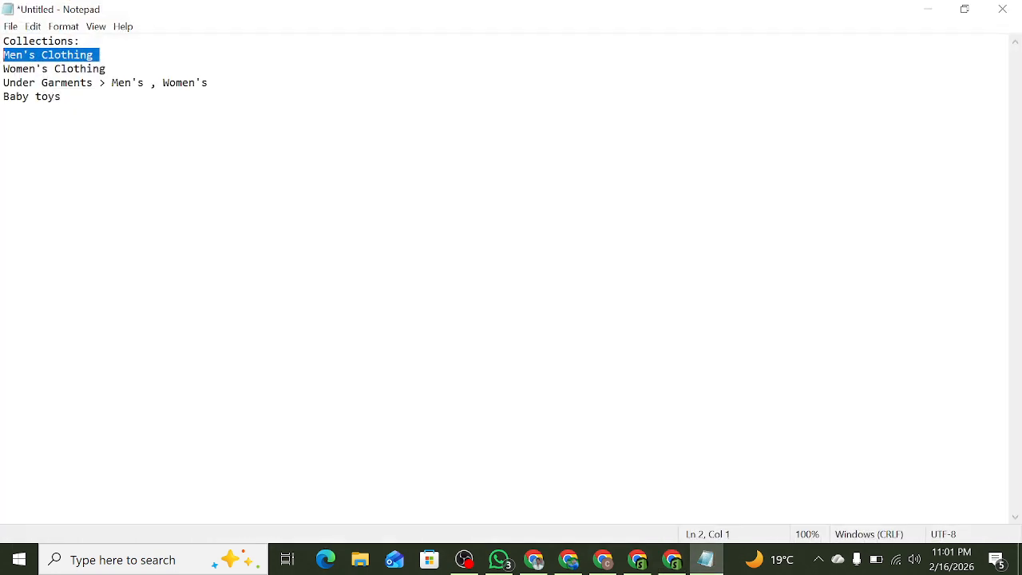
left_click_drag(113, 69, 10, 69)
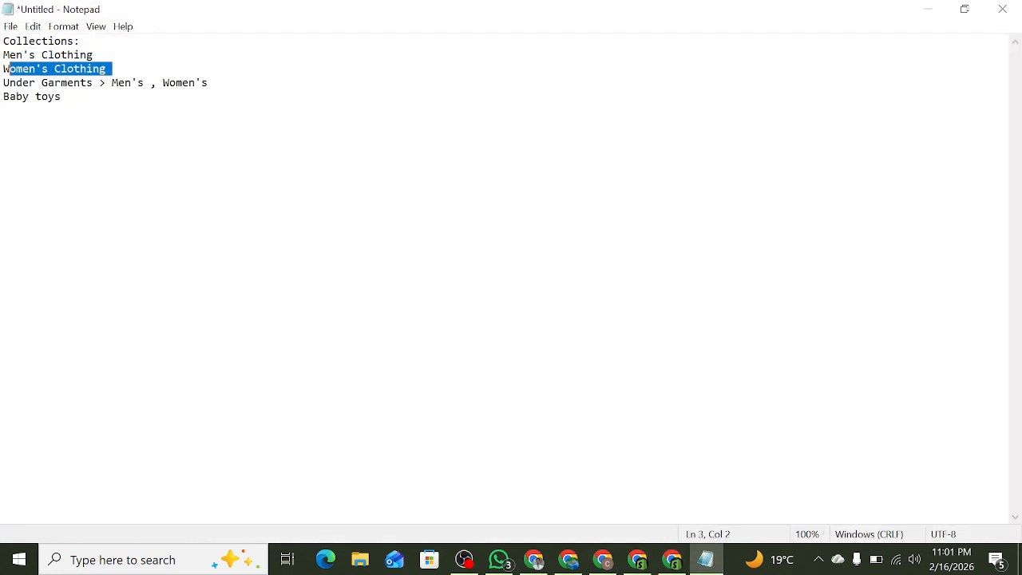
left_click(926, 9)
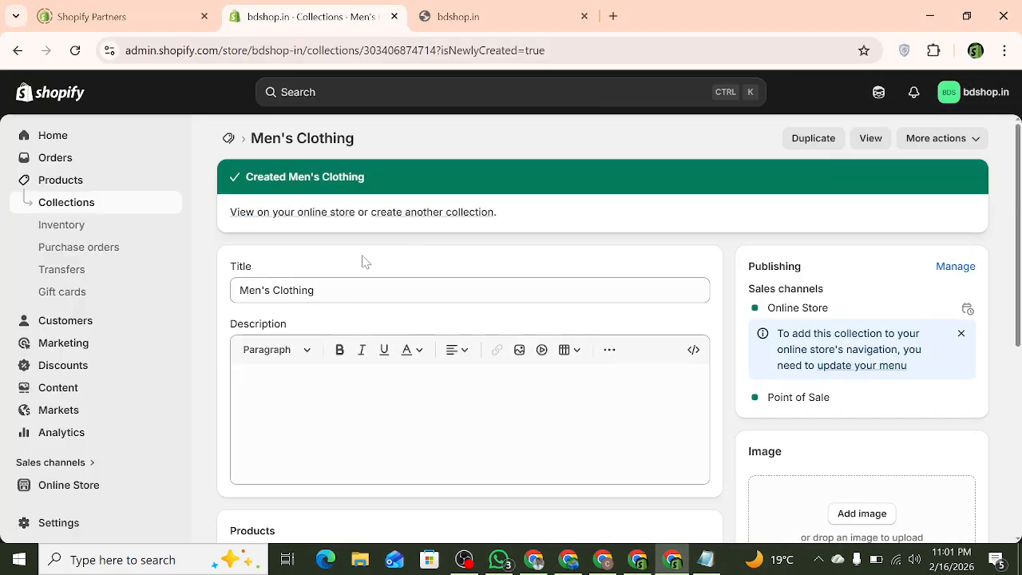
left_click(419, 213)
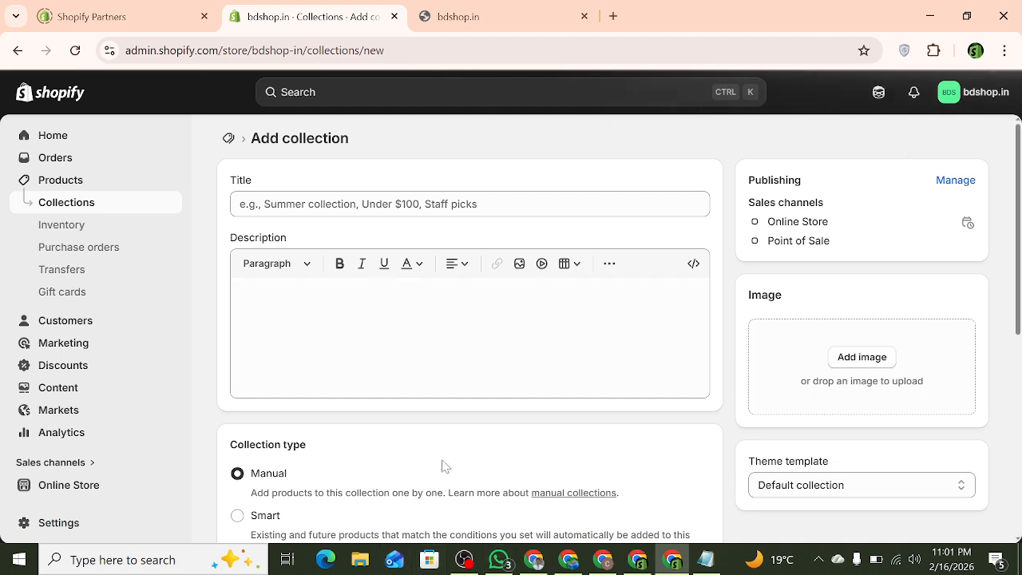
left_click(330, 205)
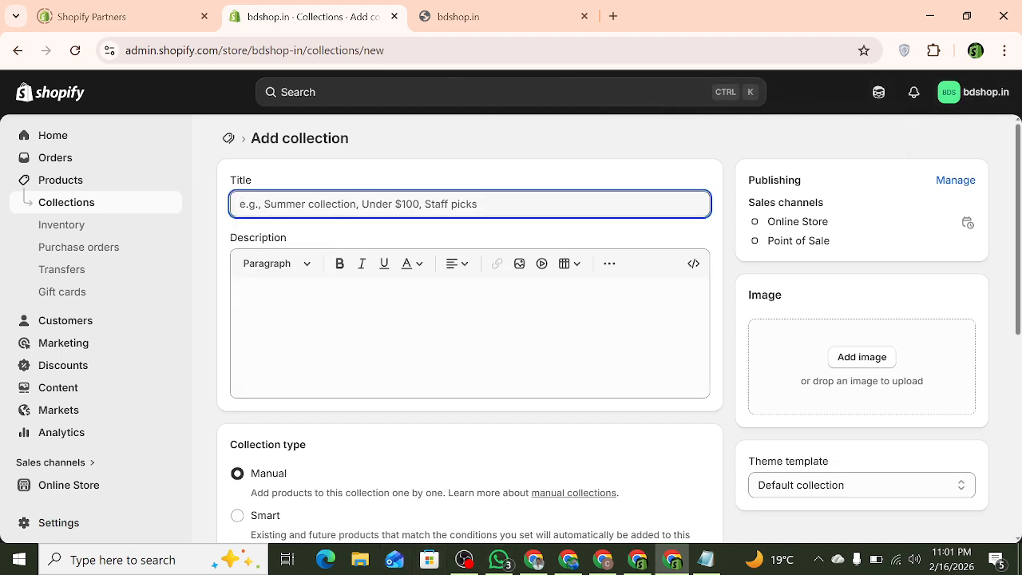
type("Women's Clothing")
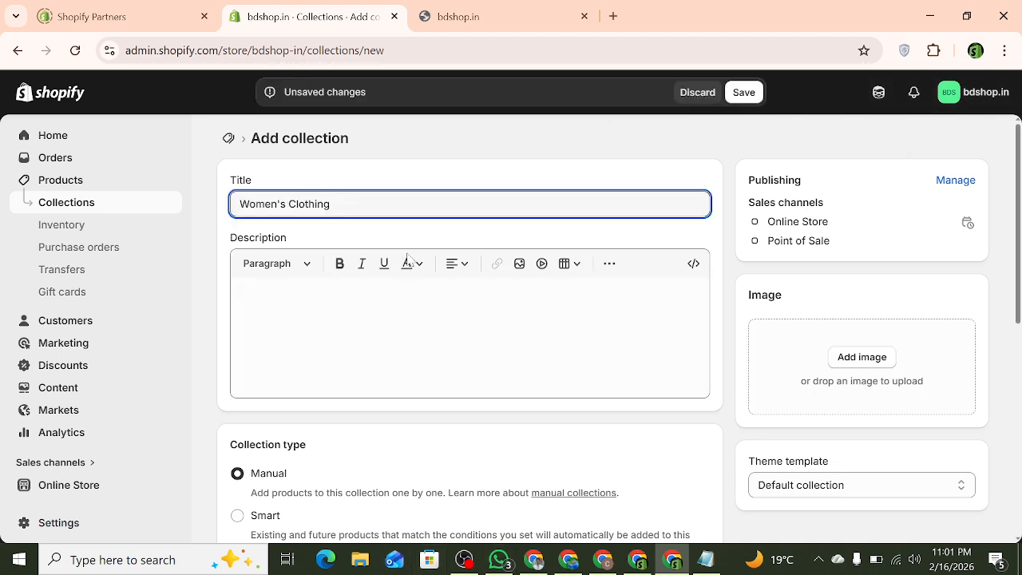
left_click(742, 94)
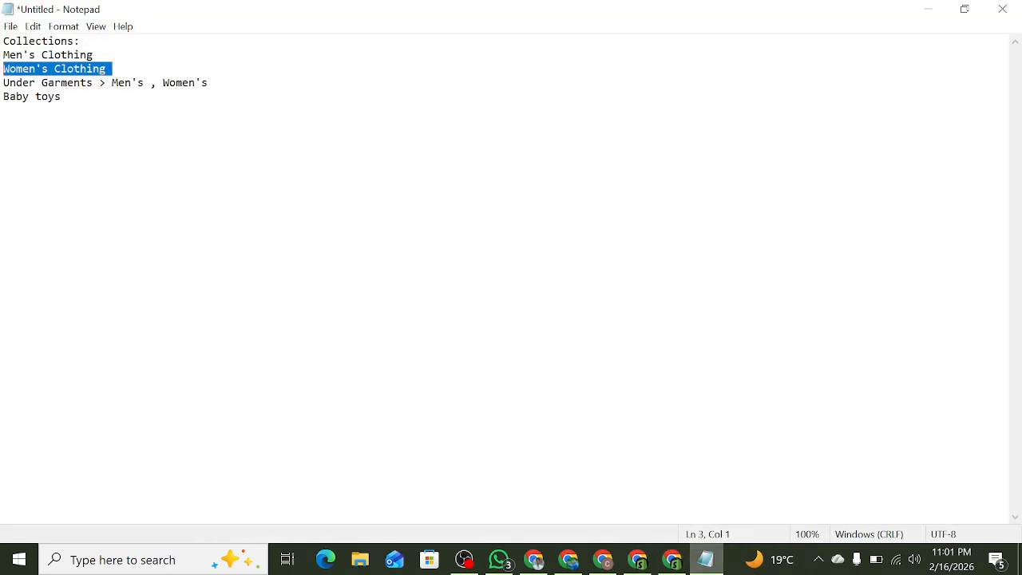
Copy "Under Garments" from the Notepad list, then create and save another collection with that title
left_click(705, 559)
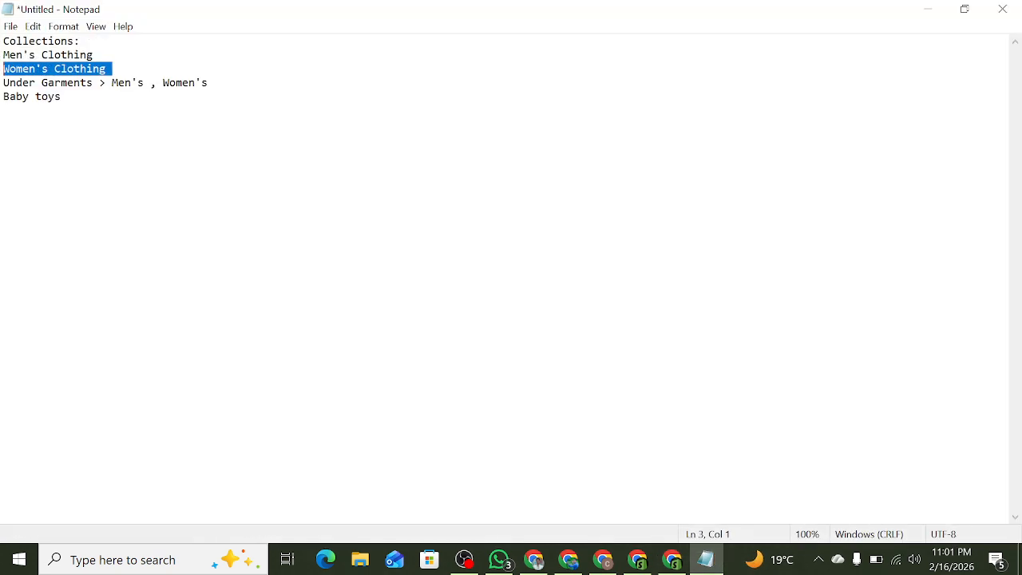
left_click_drag(93, 83, 3, 83)
key("ctrl+c")
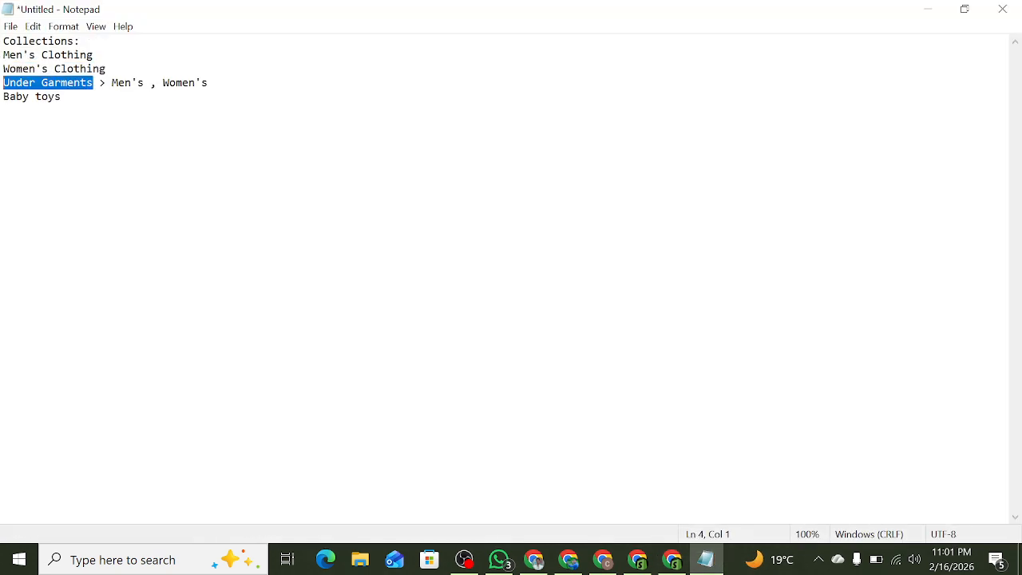
left_click(927, 9)
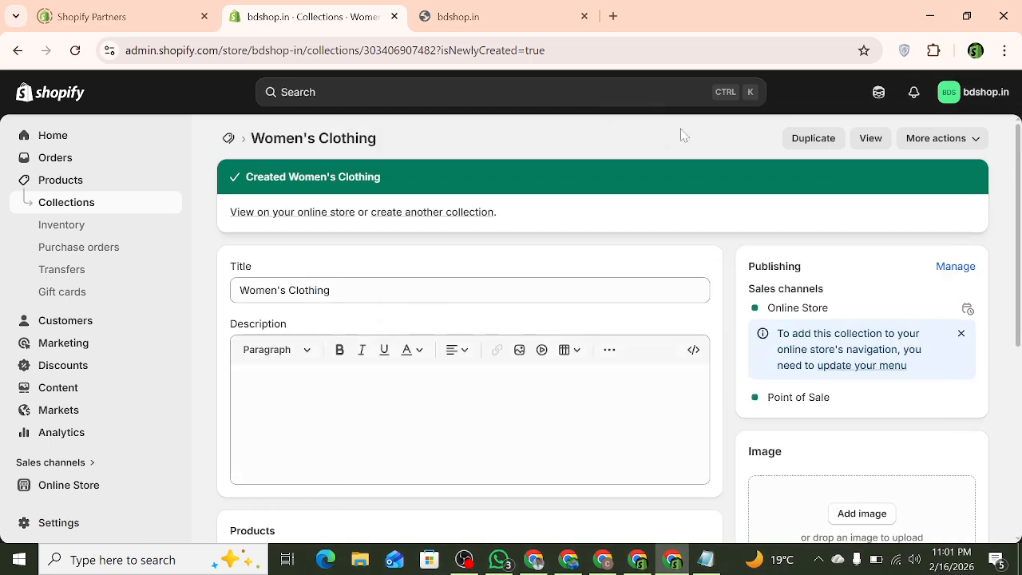
left_click(446, 213)
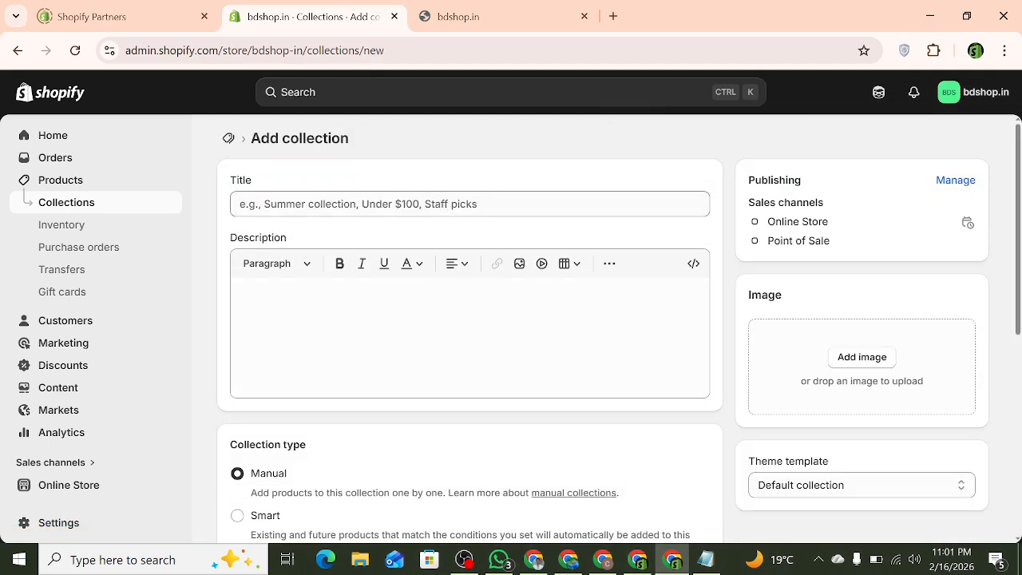
key("ctrl+v")
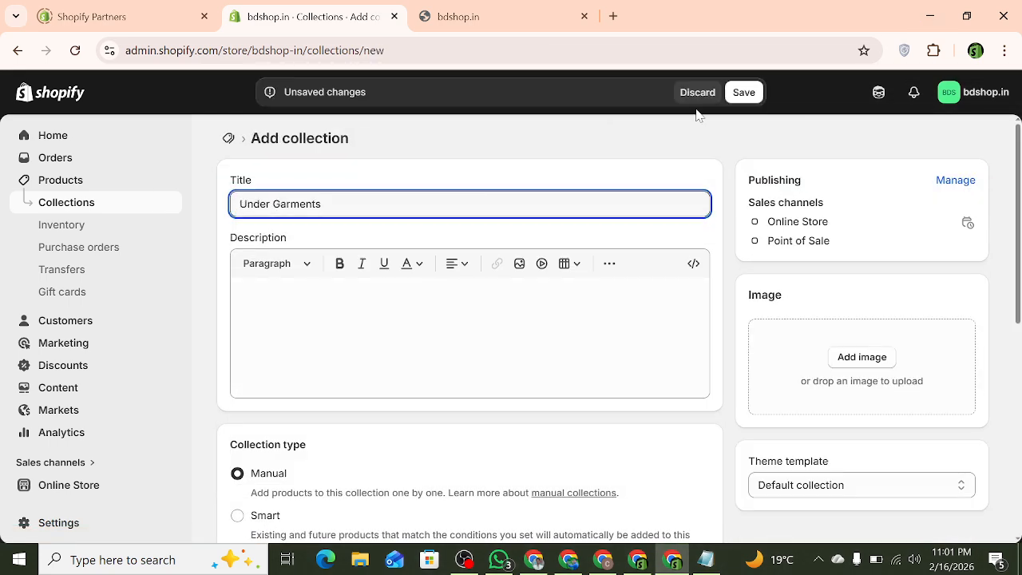
left_click(742, 93)
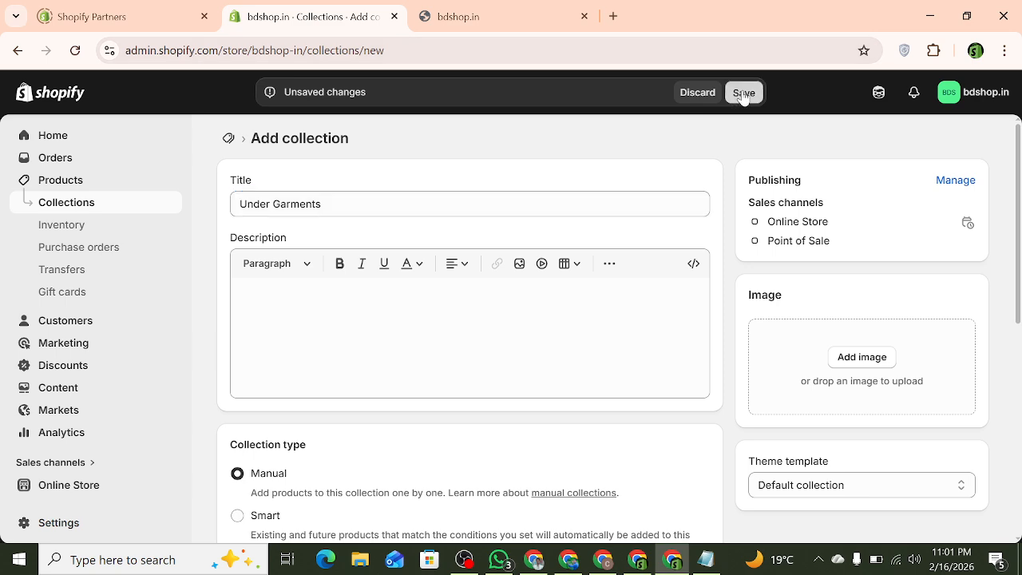
Copy "Men's" from the Under Garments line of the Notepad list, then create and save another collection with that title
left_click(705, 559)
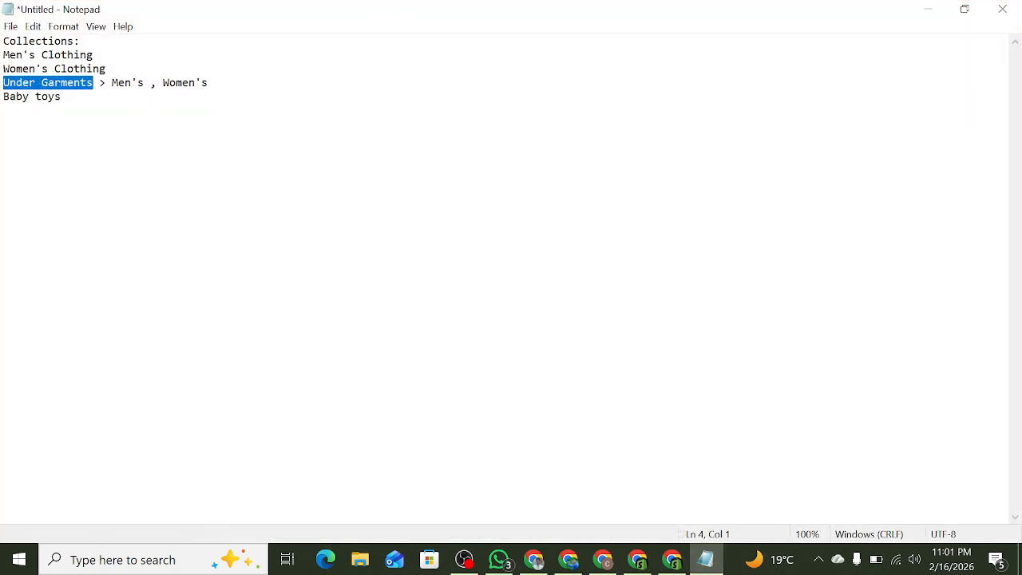
left_click_drag(144, 82, 118, 82)
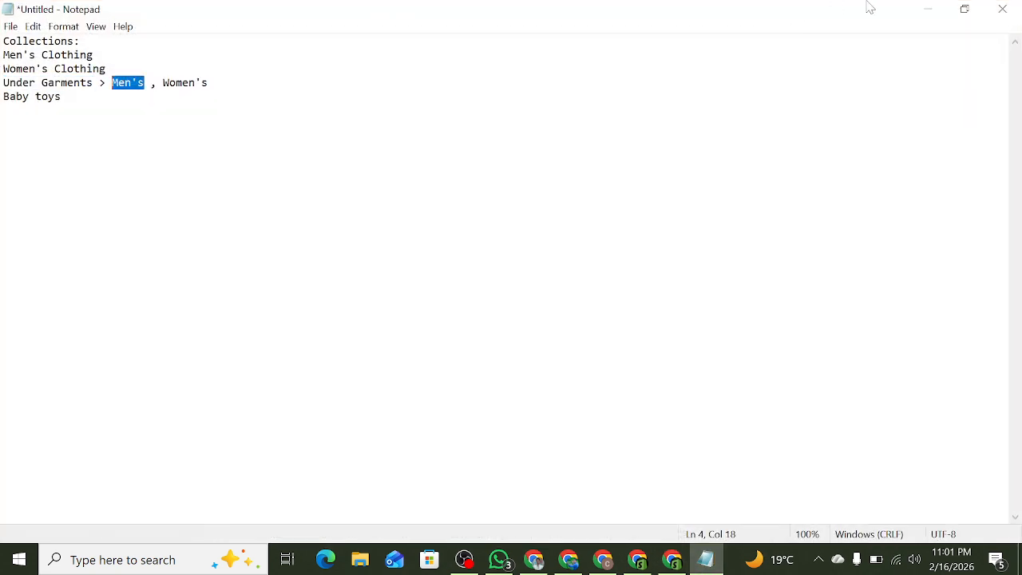
left_click(928, 9)
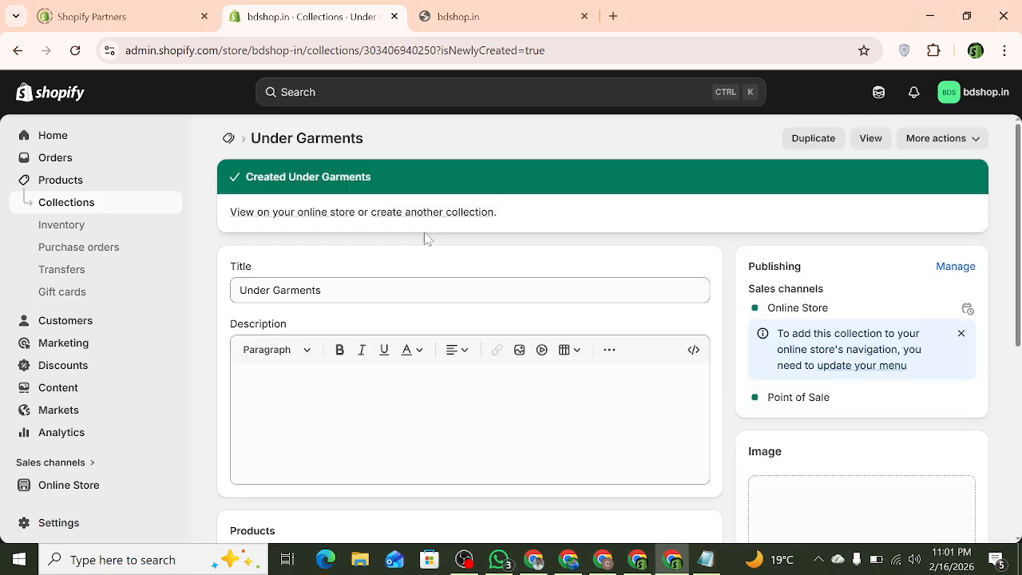
left_click(428, 213)
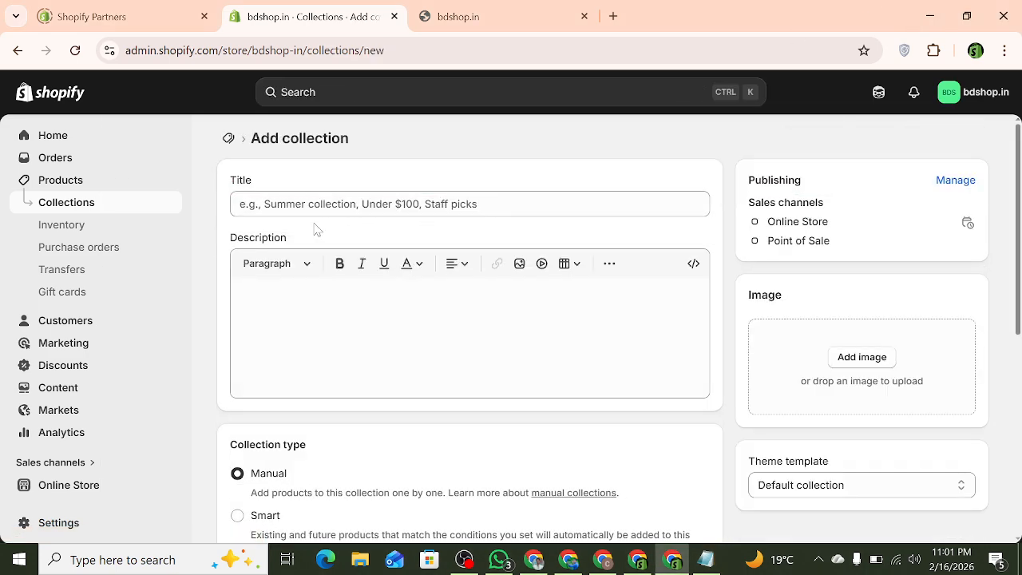
left_click(316, 205)
type("Men's")
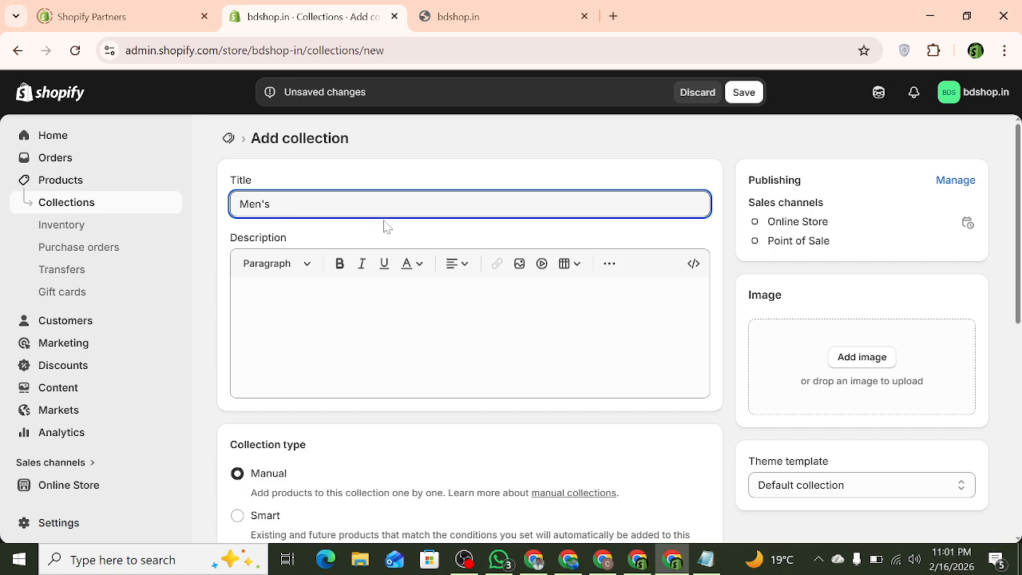
left_click(743, 92)
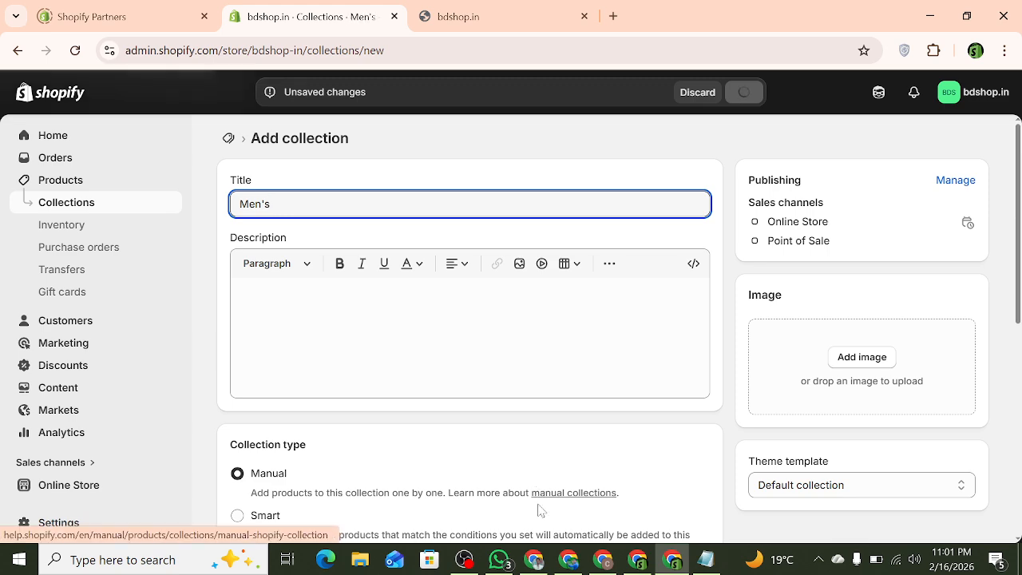
Copy "Women's" from the Under Garments line of the Notepad list, then create and save another collection with that title
left_click(706, 558)
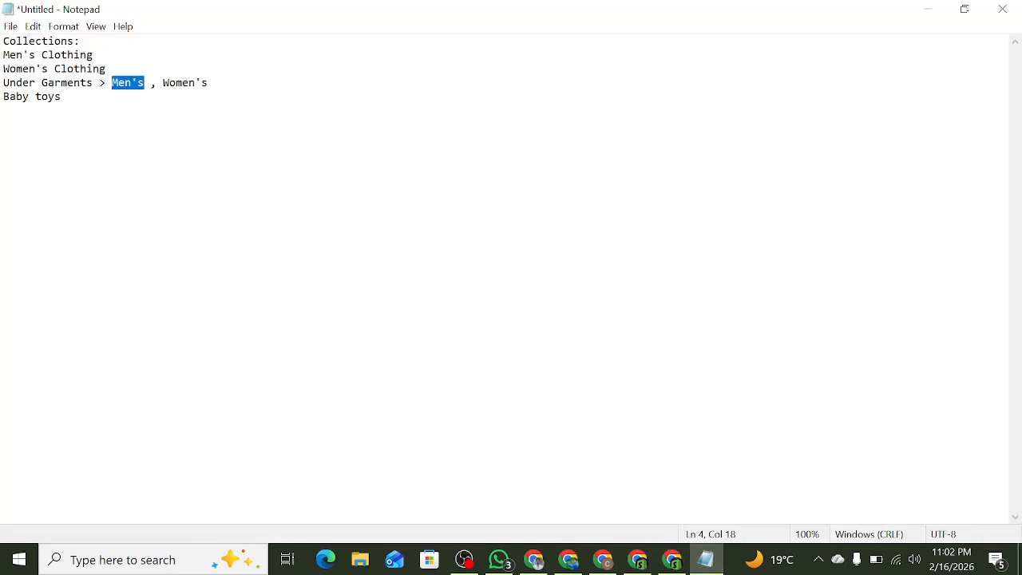
left_click_drag(163, 83, 214, 83)
key("ctrl+c")
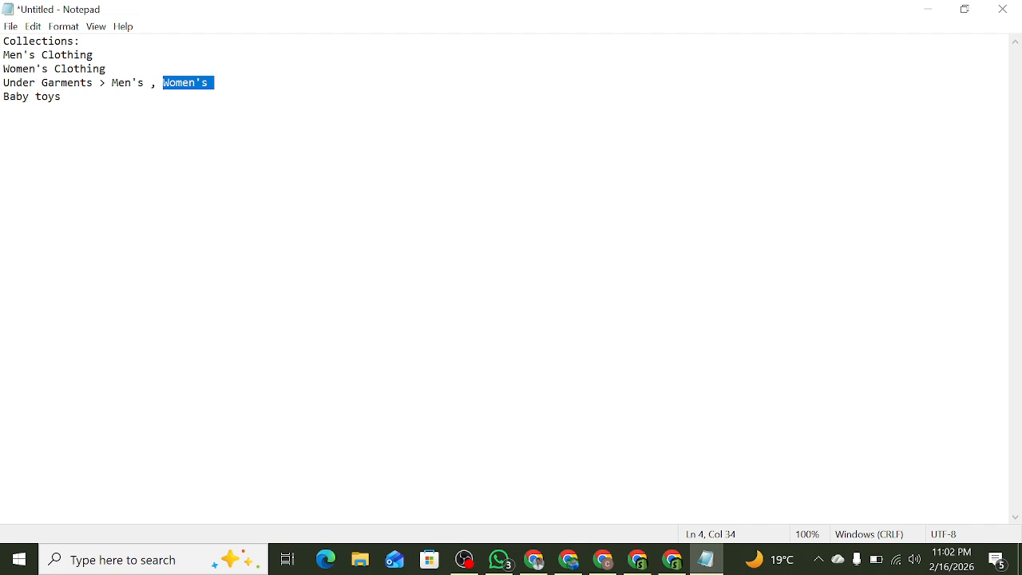
left_click(928, 9)
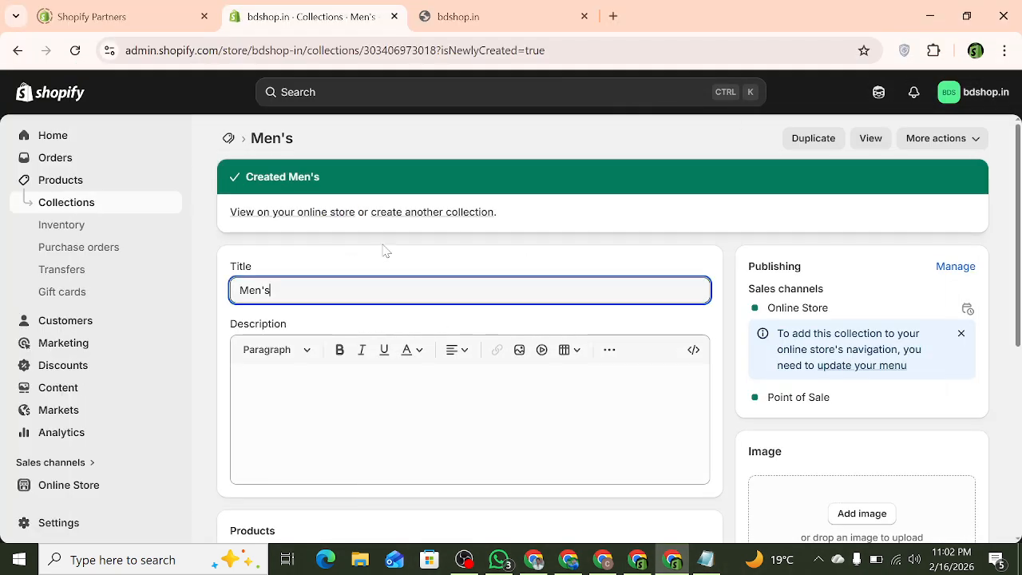
left_click(411, 214)
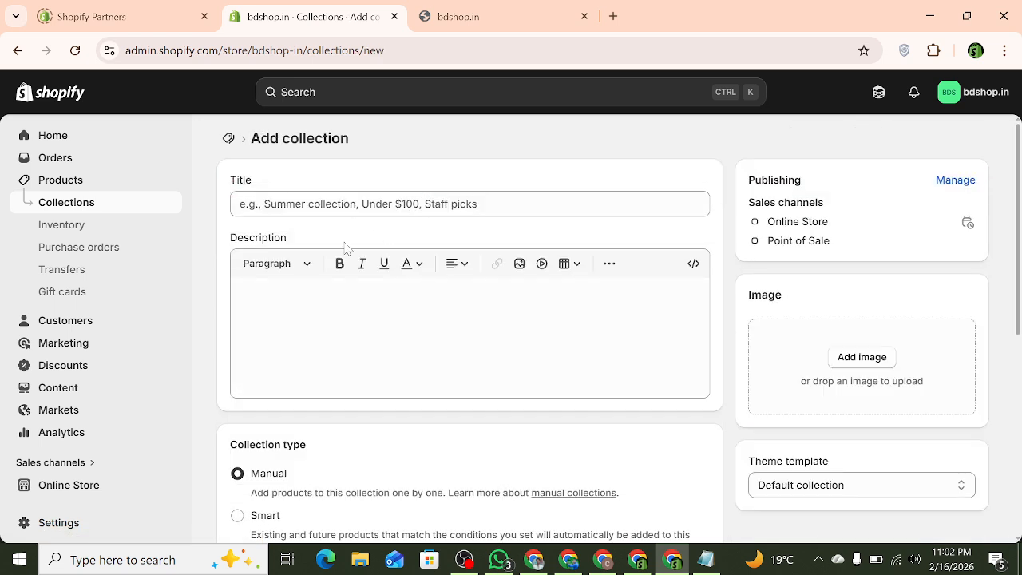
left_click(328, 206)
key("ctrl+v")
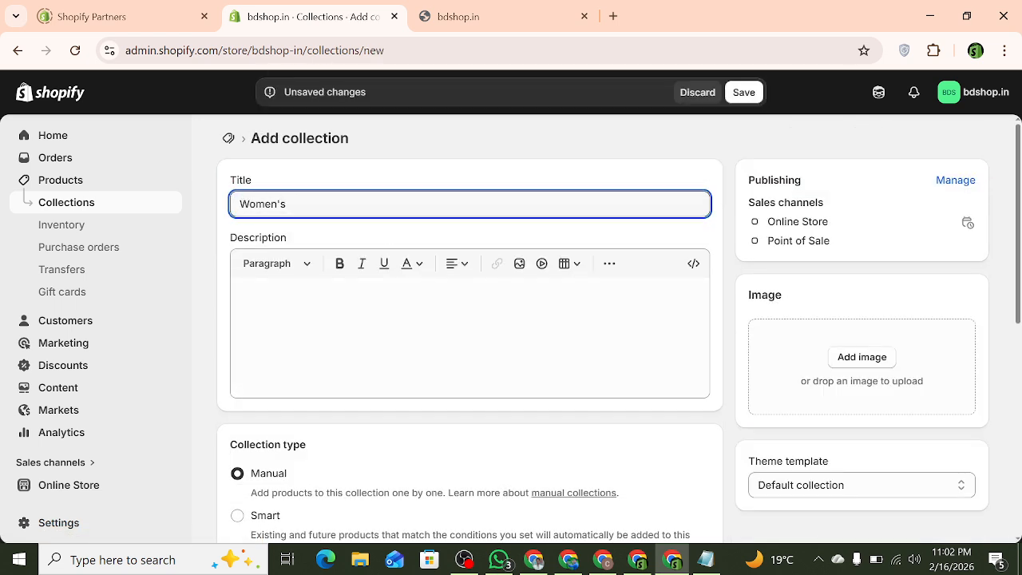
left_click(758, 97)
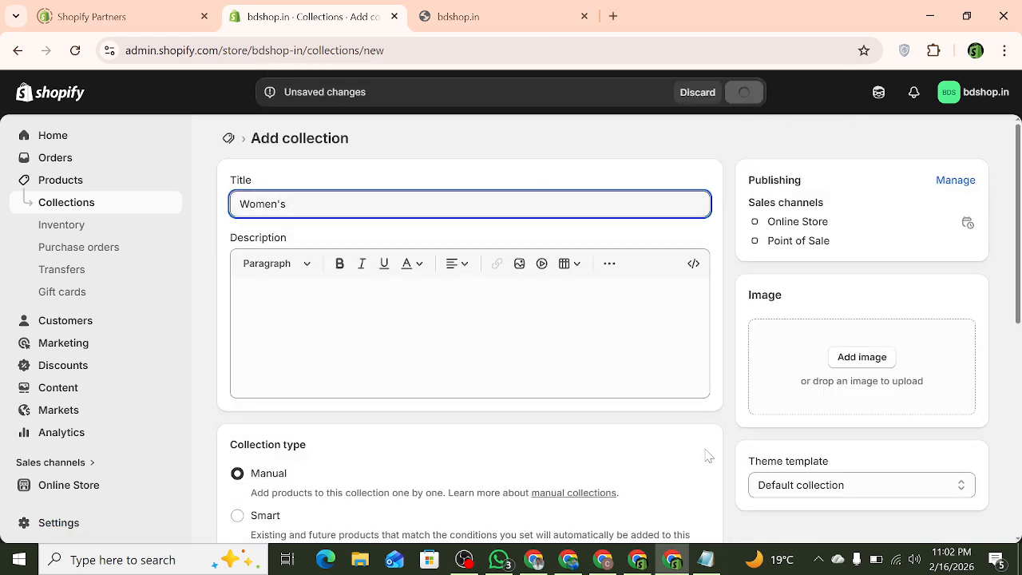
Copy "Baby toys" from the Notepad list, then create and save another collection with that title
left_click(706, 558)
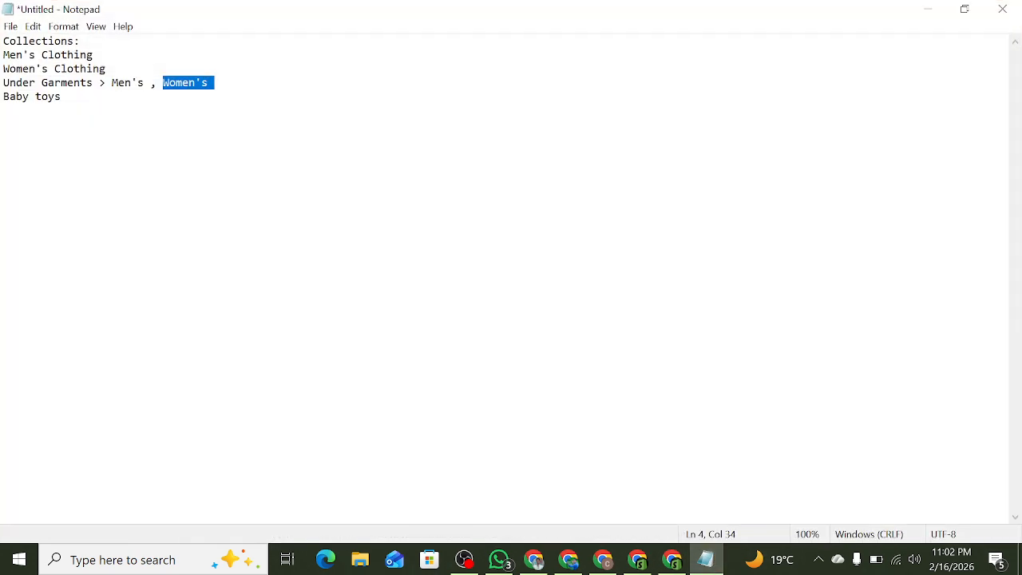
left_click_drag(69, 97, 9, 96)
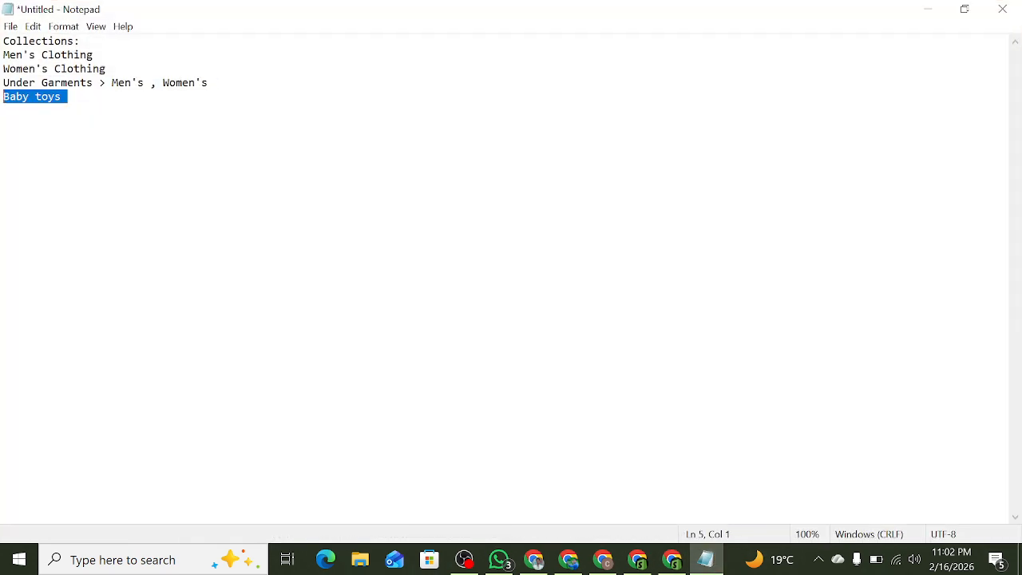
left_click(927, 8)
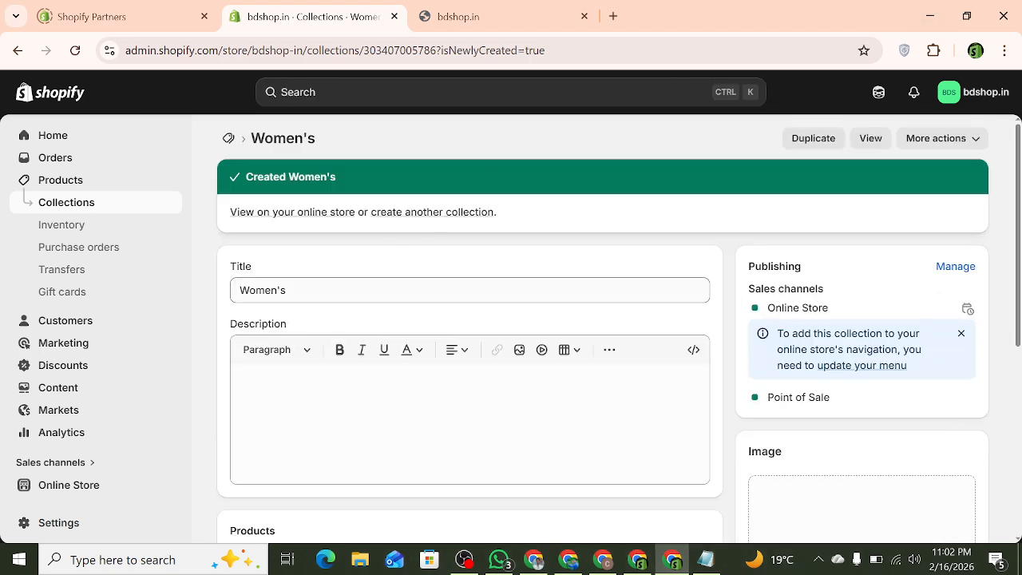
left_click(428, 222)
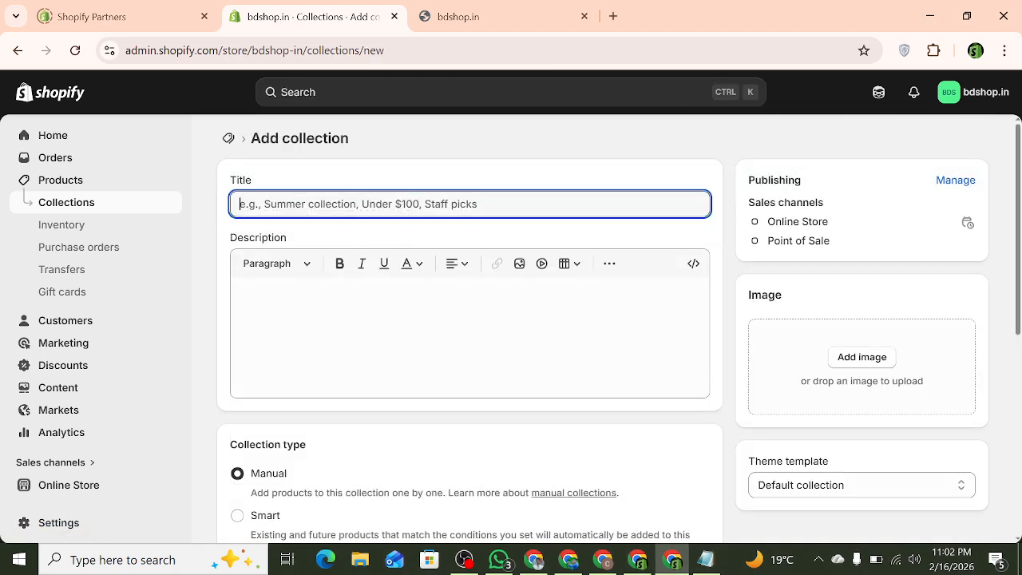
type("Baby toys")
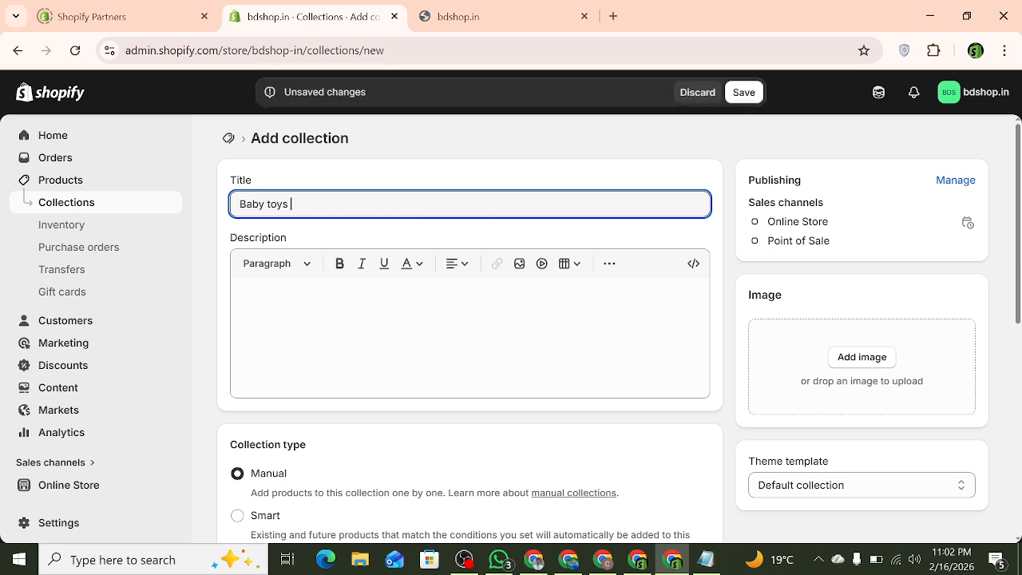
left_click(743, 93)
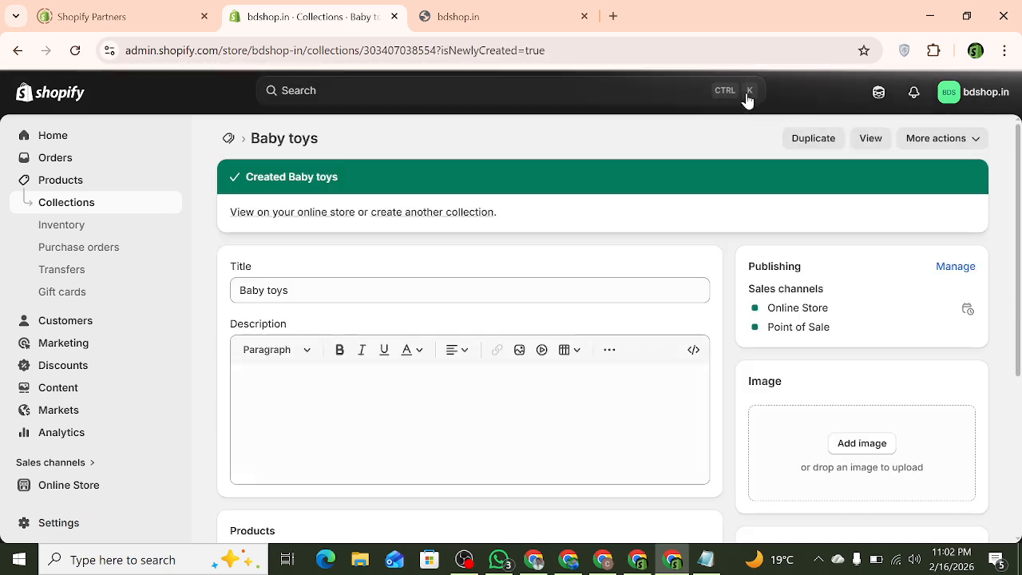
Review the full list of collections, and reload the storefront to check its navigation against it
left_click(229, 139)
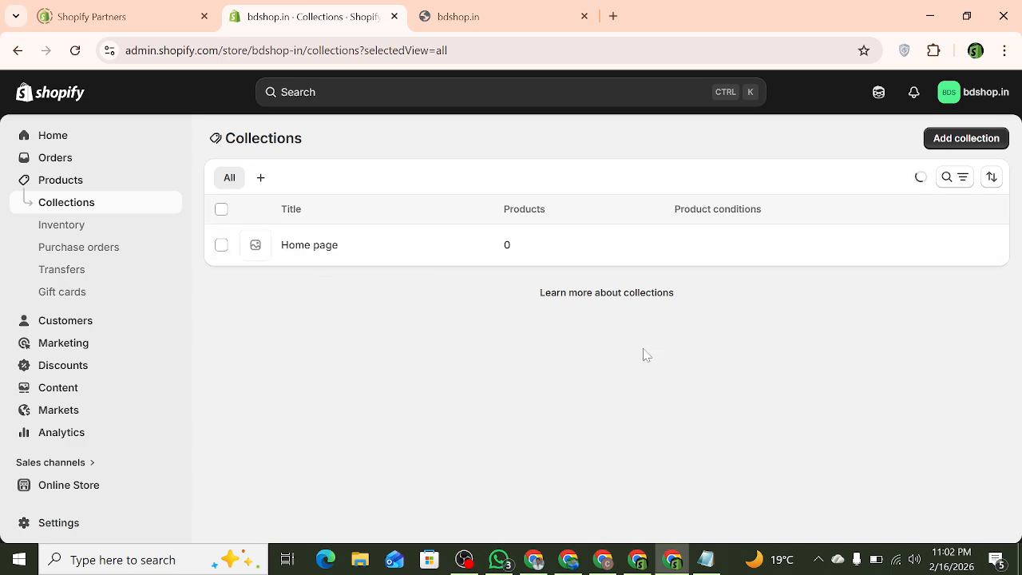
scroll(422, 298, "down", 1)
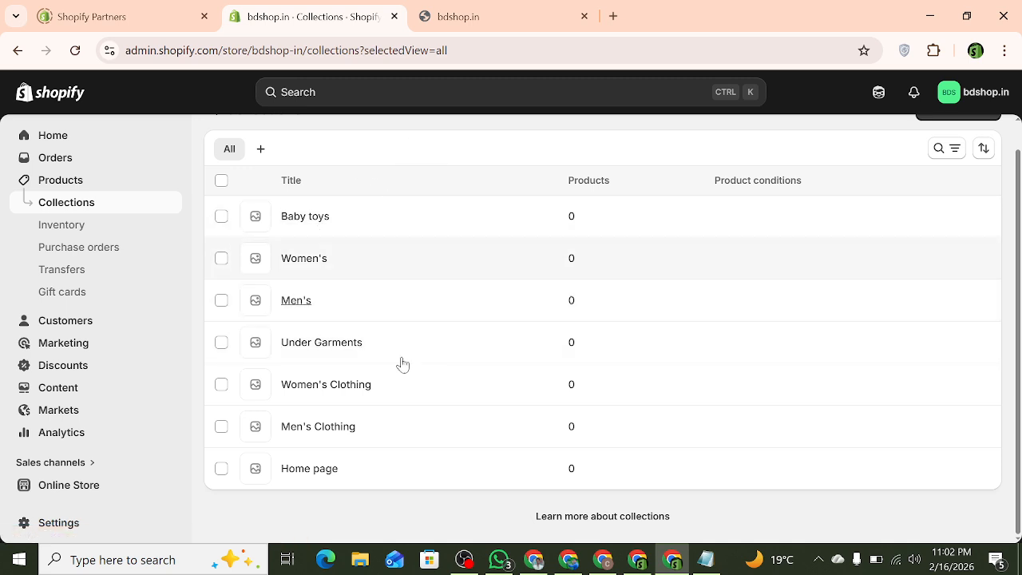
left_click(474, 16)
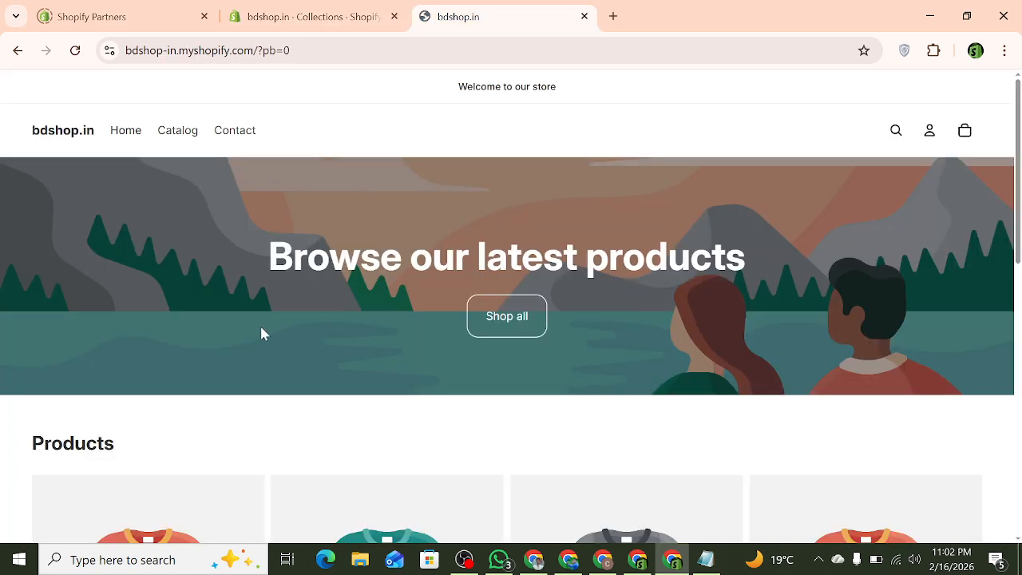
left_click(75, 51)
left_click(307, 16)
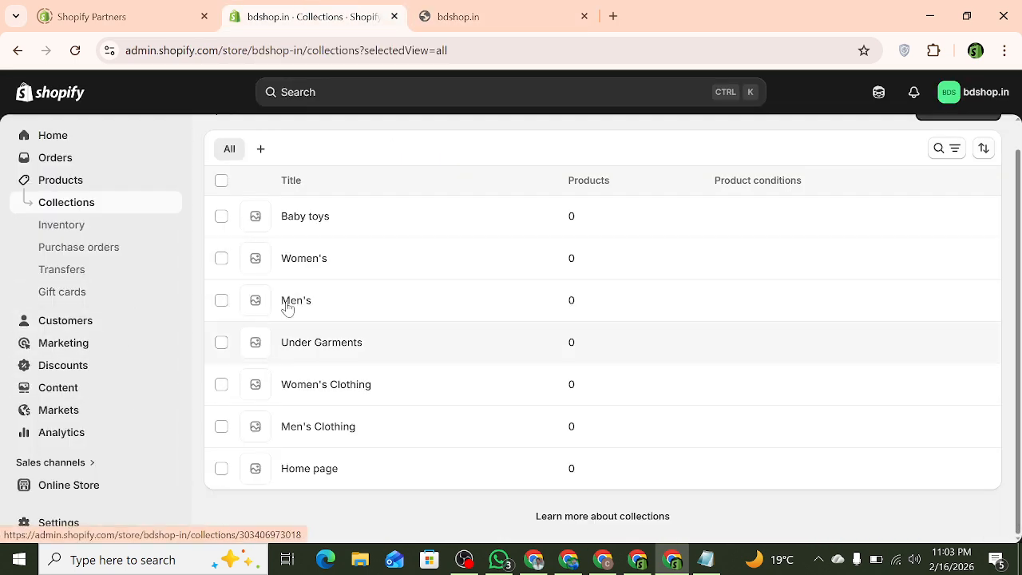
Look through the store's content menus and files, then go back to the collections list
scroll(134, 485, "down", 1)
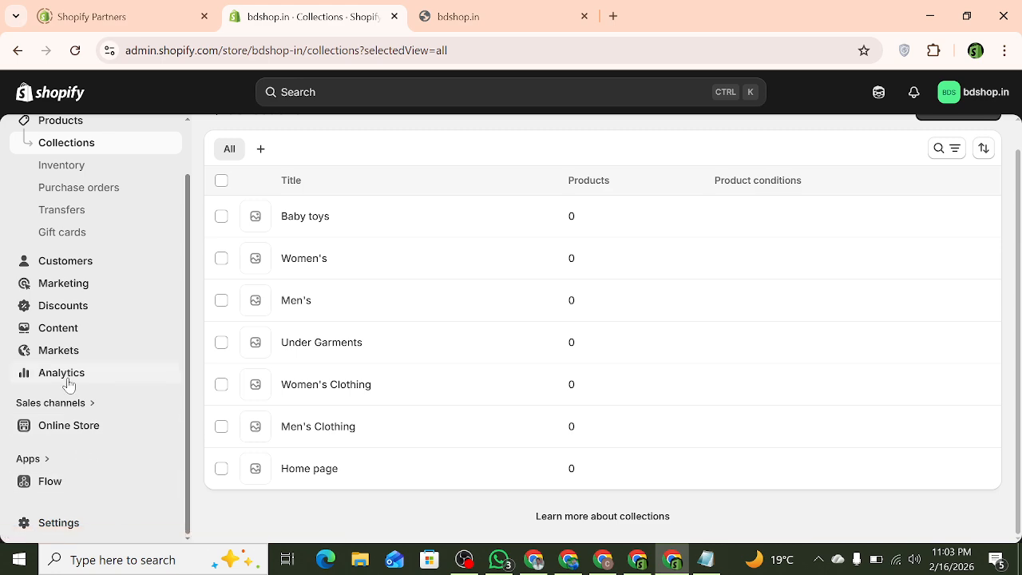
scroll(87, 447, "up", 1)
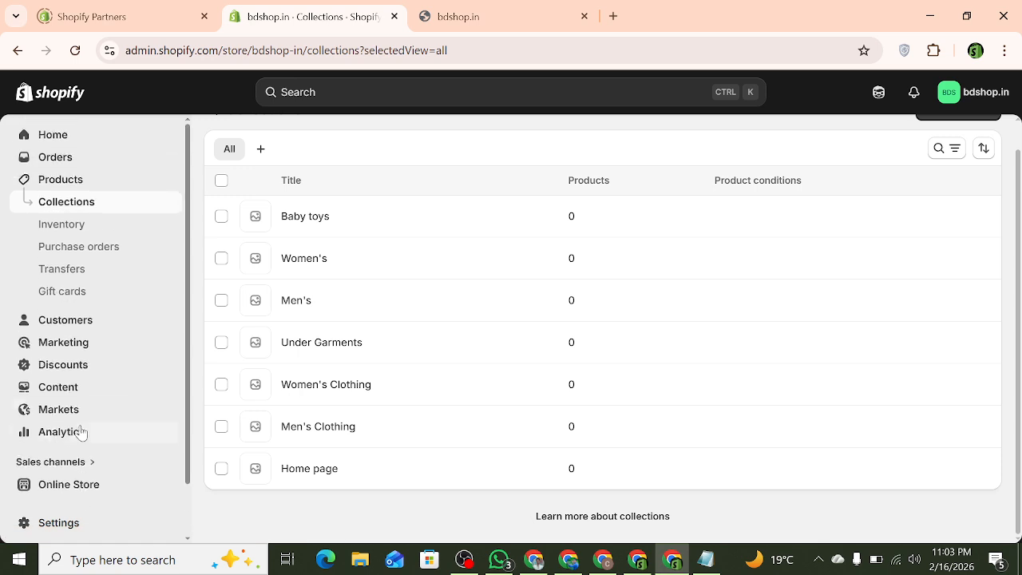
left_click(72, 388)
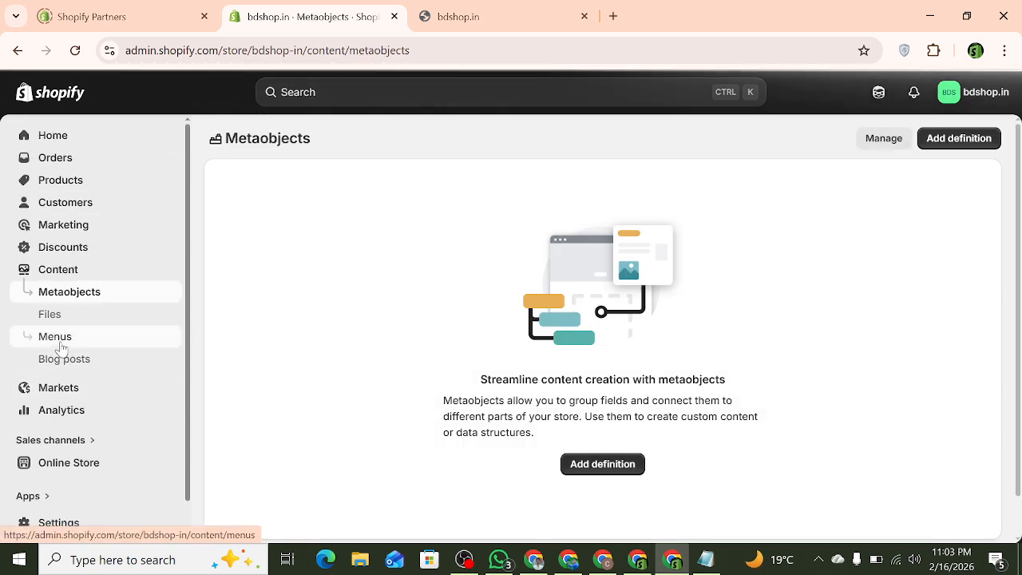
left_click(60, 345)
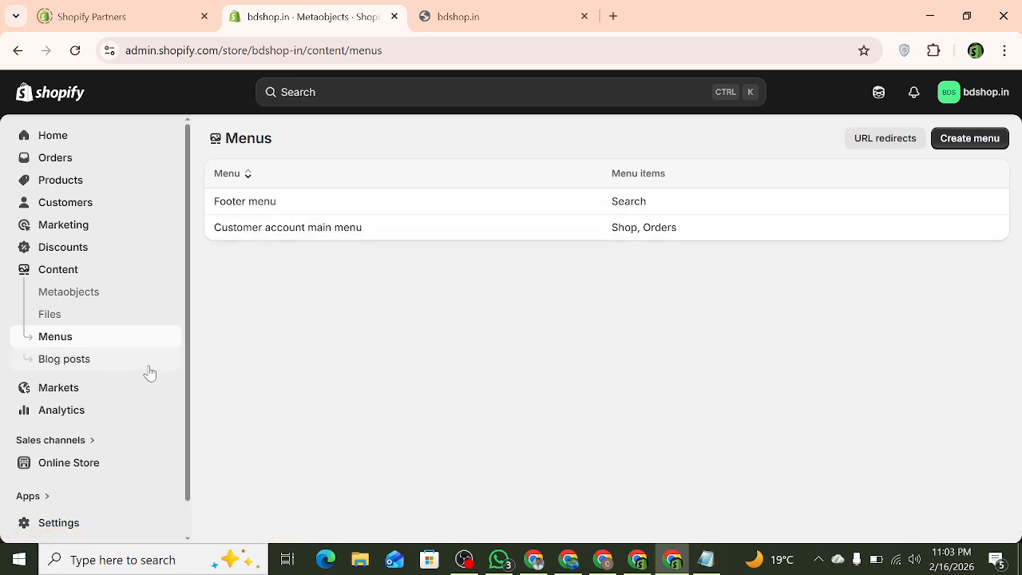
left_click(63, 317)
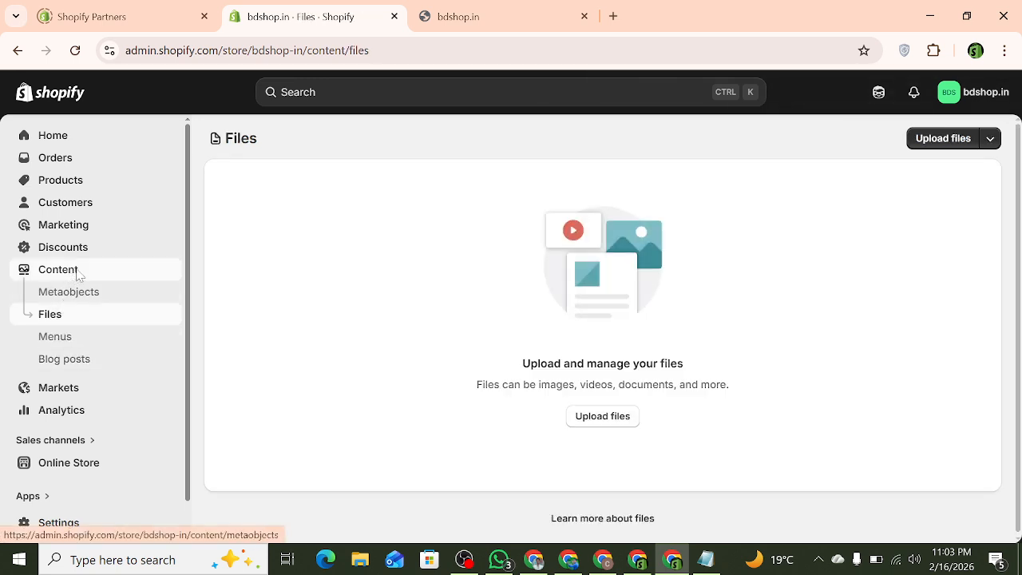
left_click(76, 273)
left_click(68, 184)
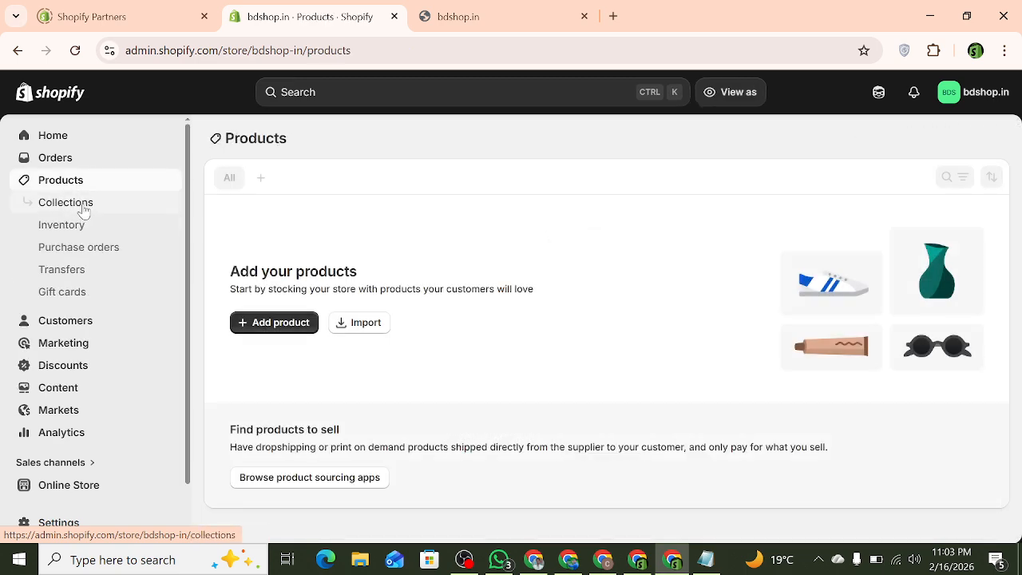
left_click(83, 206)
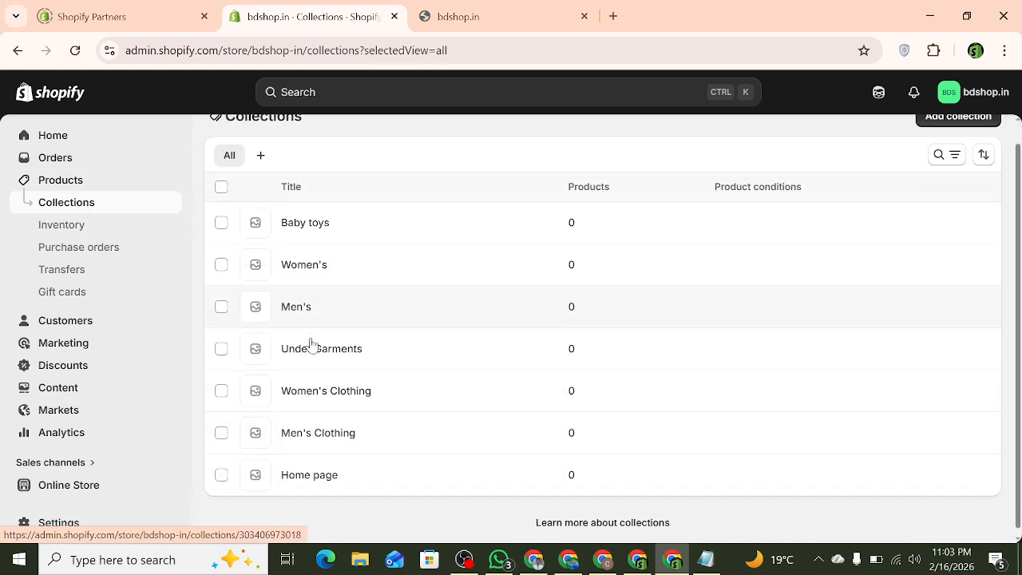
Examine the items in the Footer menu and the Customer account main menu, then return to the menus list
left_click(81, 395)
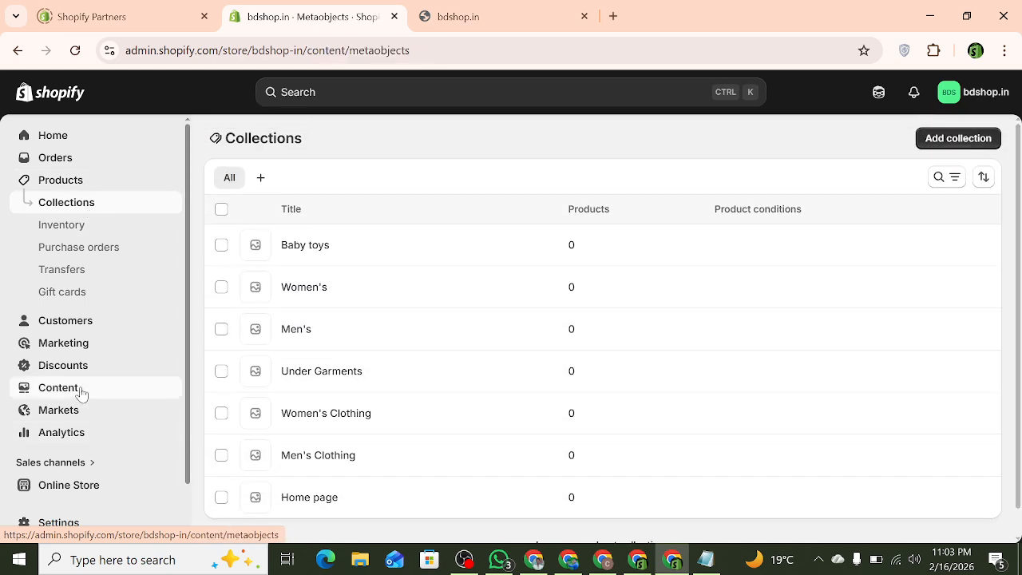
left_click(70, 318)
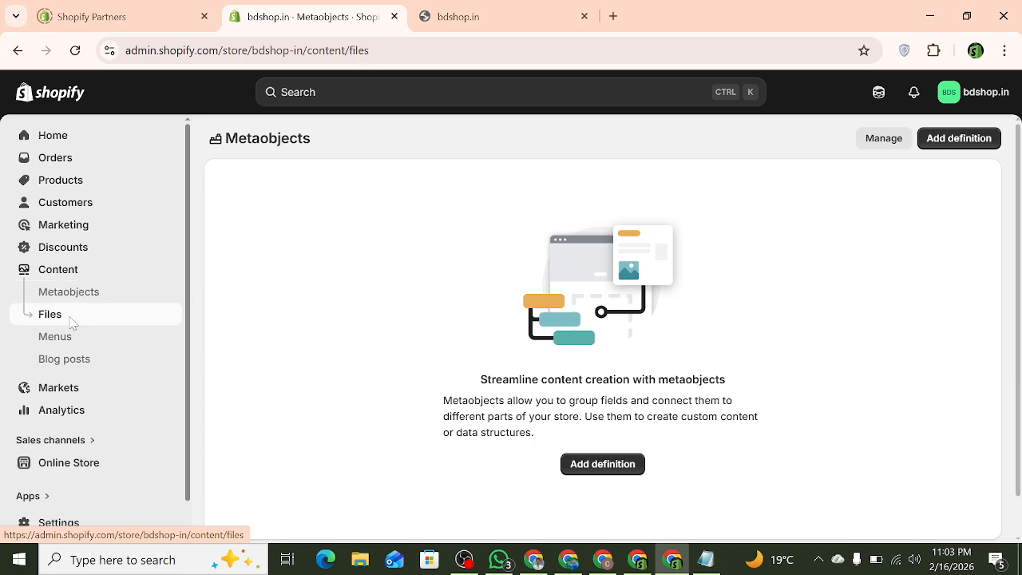
left_click(72, 343)
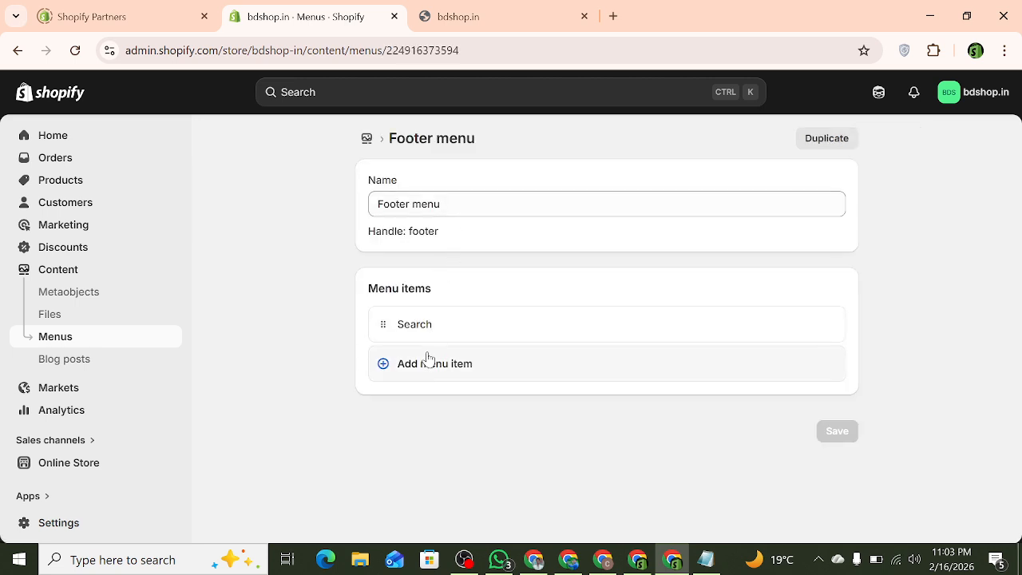
left_click(369, 141)
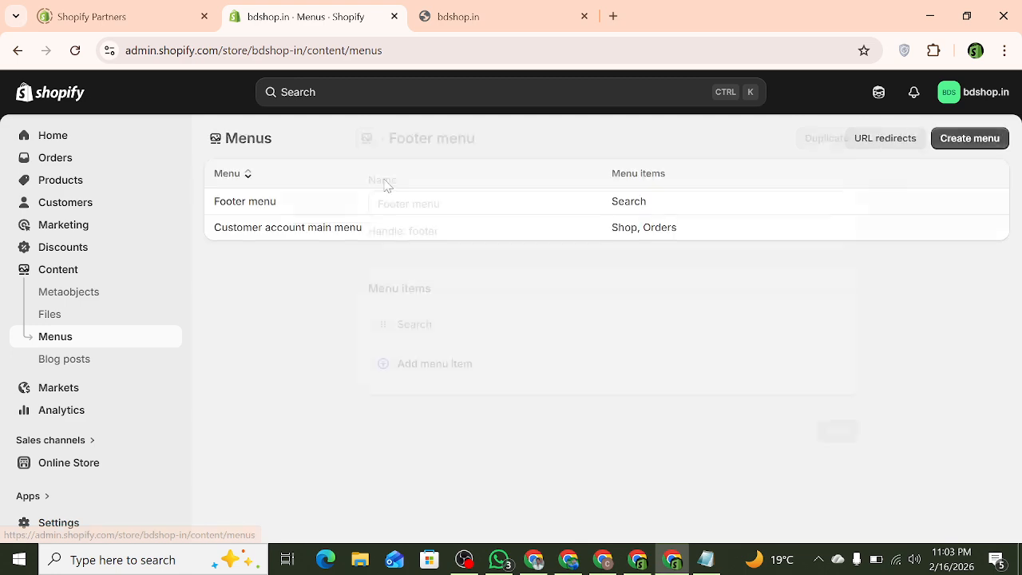
left_click(401, 231)
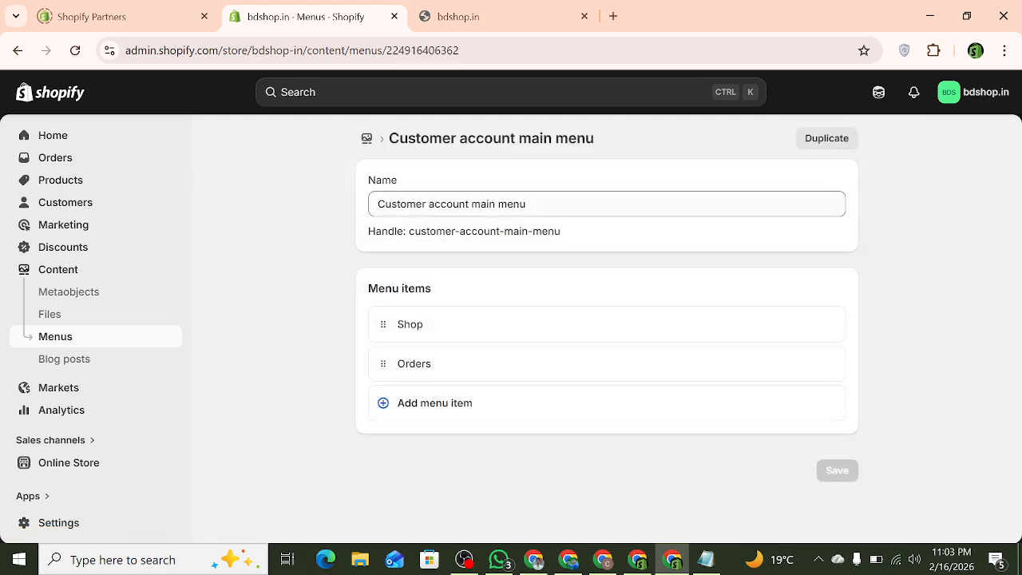
left_click(369, 141)
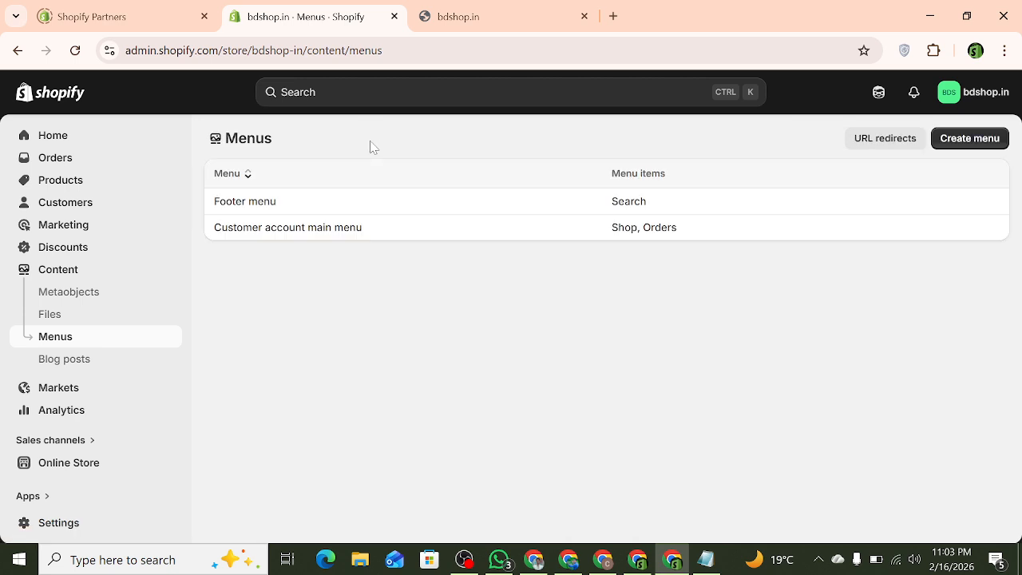
Look through the store's metaobjects and blog posts content pages, then return to the list of menus
scroll(128, 423, "down", 1)
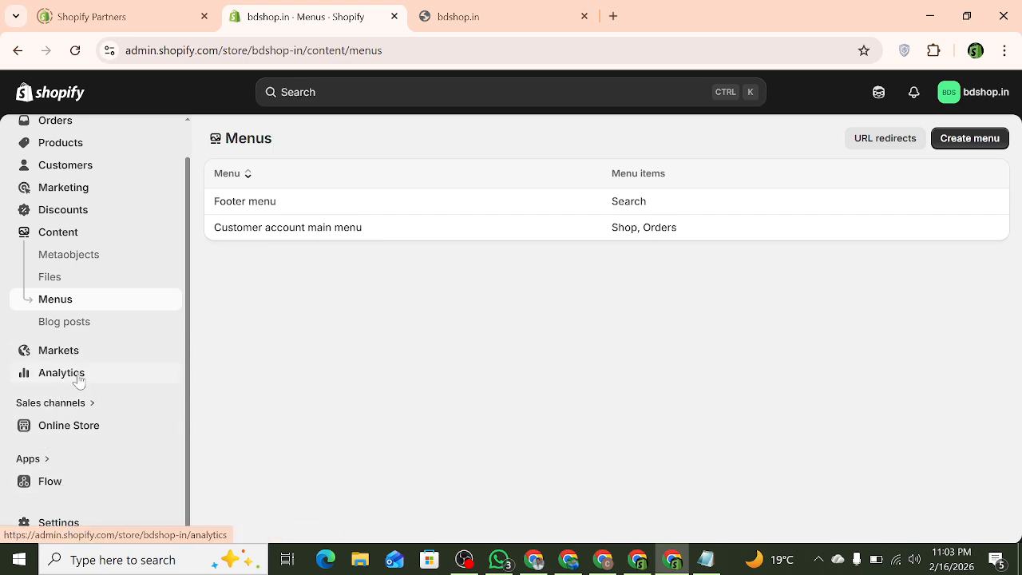
left_click(74, 253)
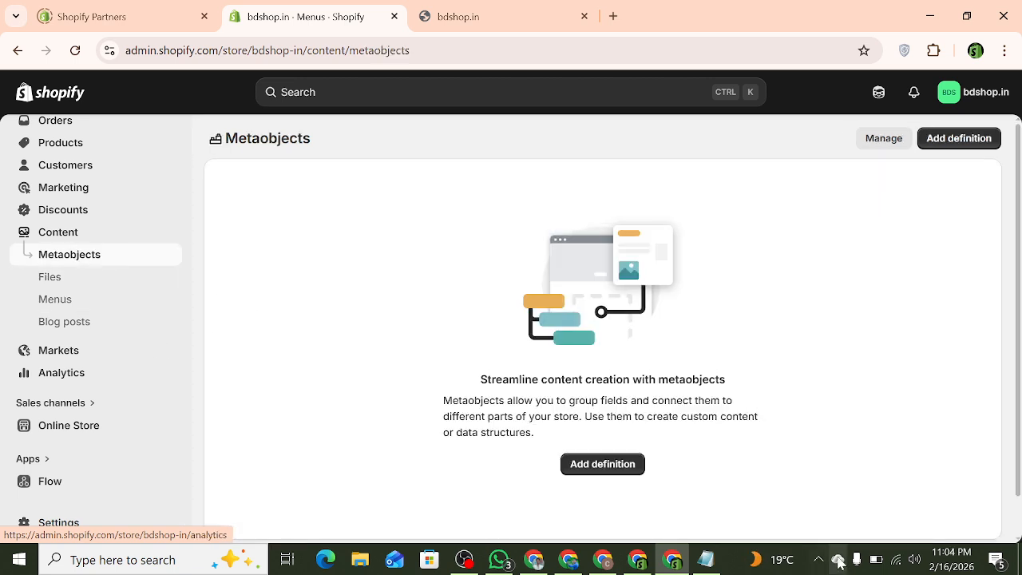
left_click(82, 330)
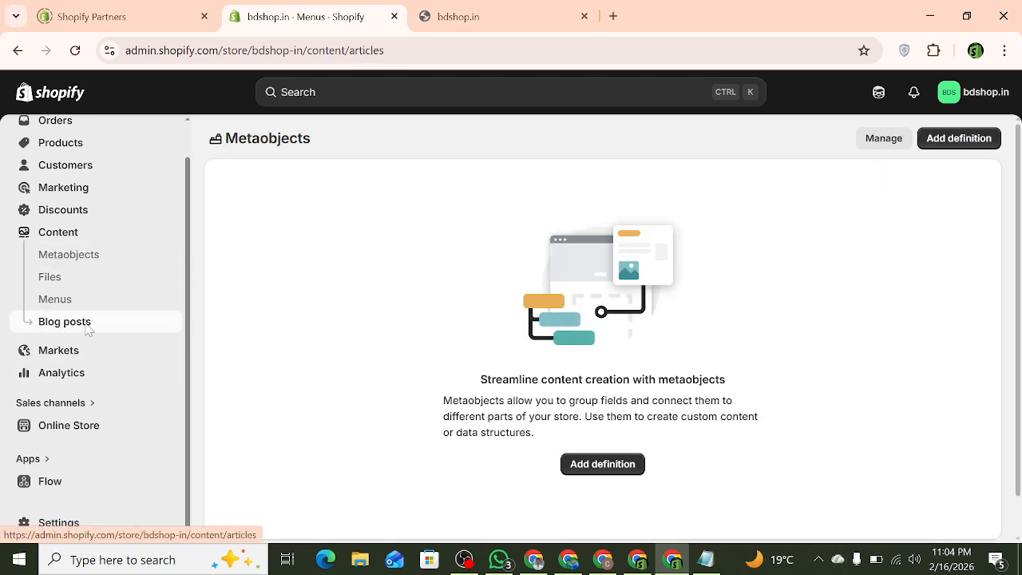
scroll(80, 388, "up", 2)
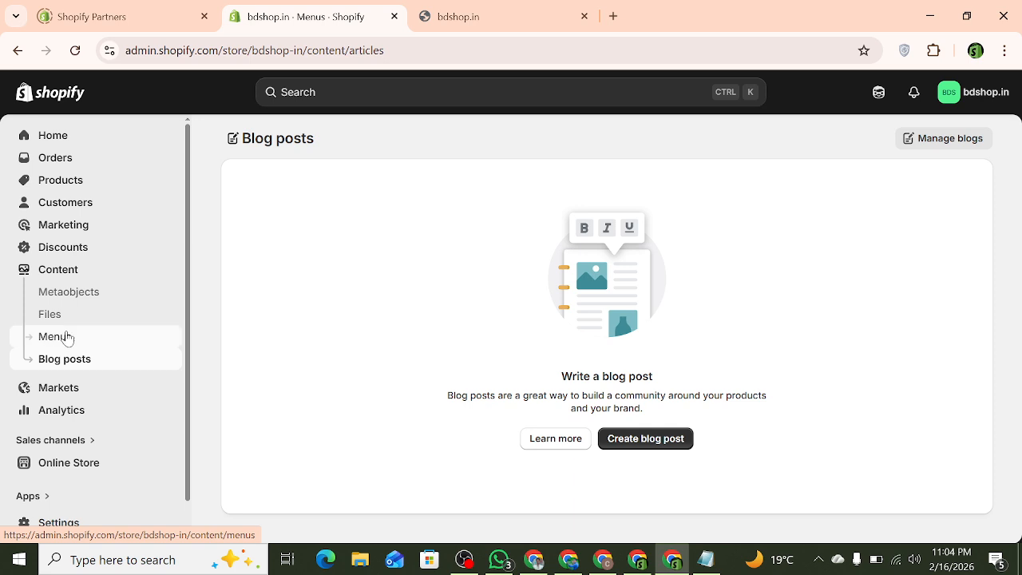
left_click(68, 337)
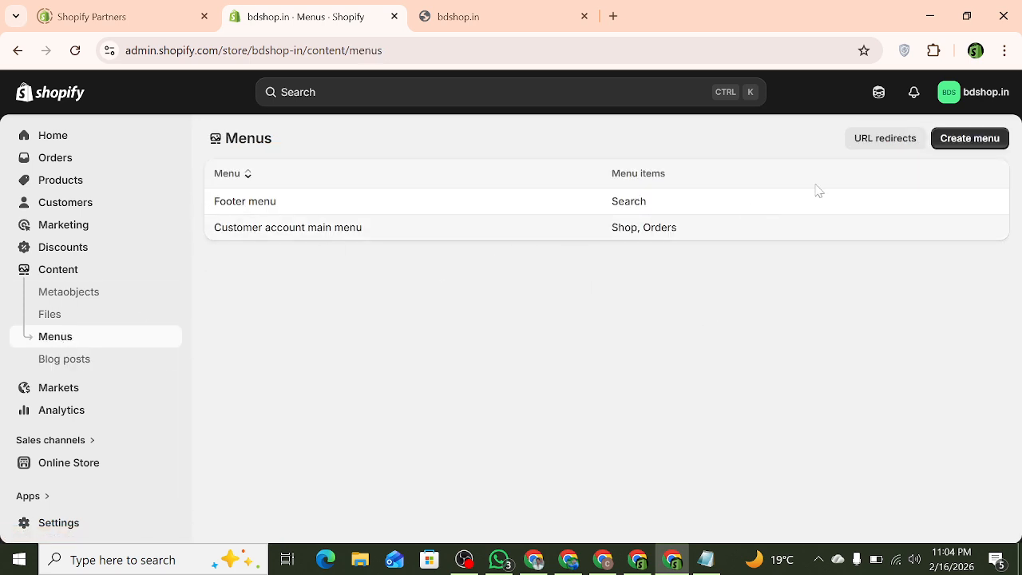
Start a new navigation menu and name it "Main Menu"
left_click(964, 142)
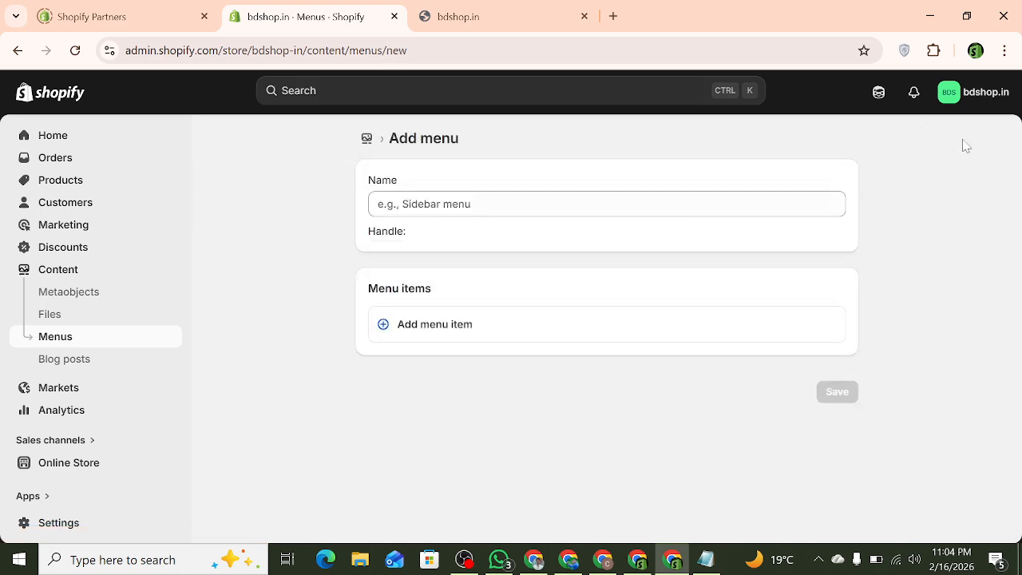
left_click(607, 203)
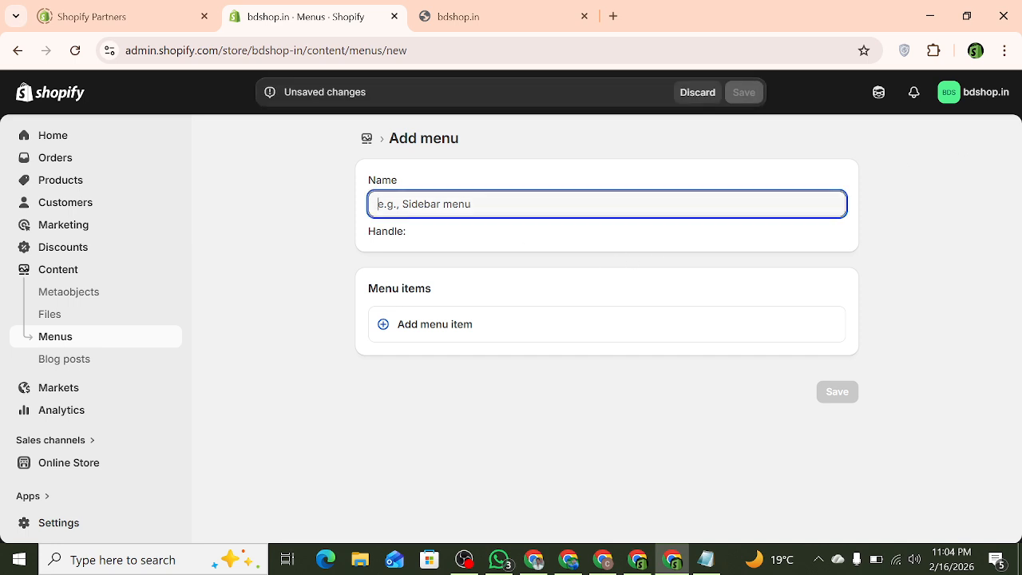
type("Main Menu")
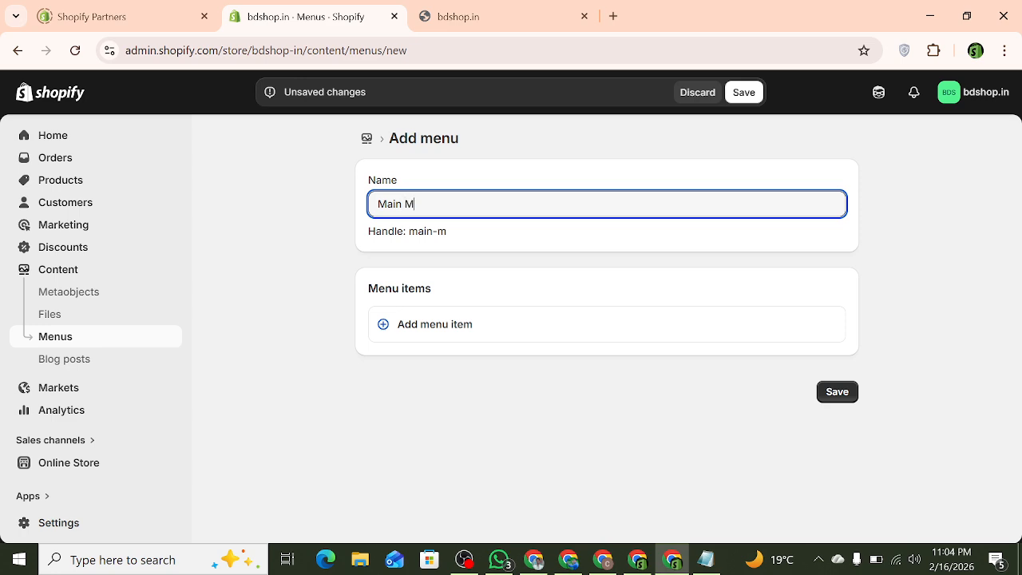
Add a first item to Main Menu that links to the Men's Clothing collection
left_click(448, 338)
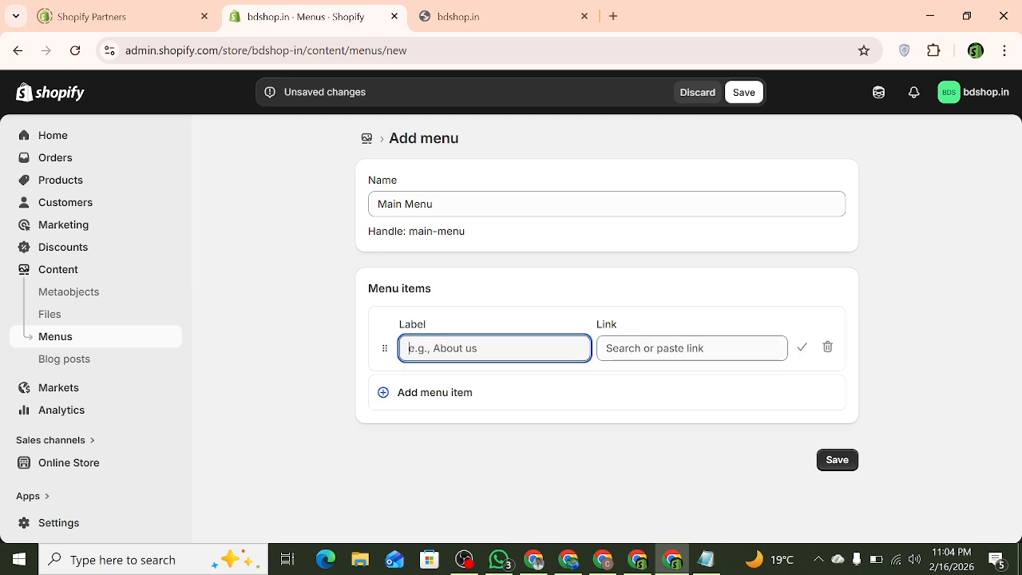
left_click(679, 348)
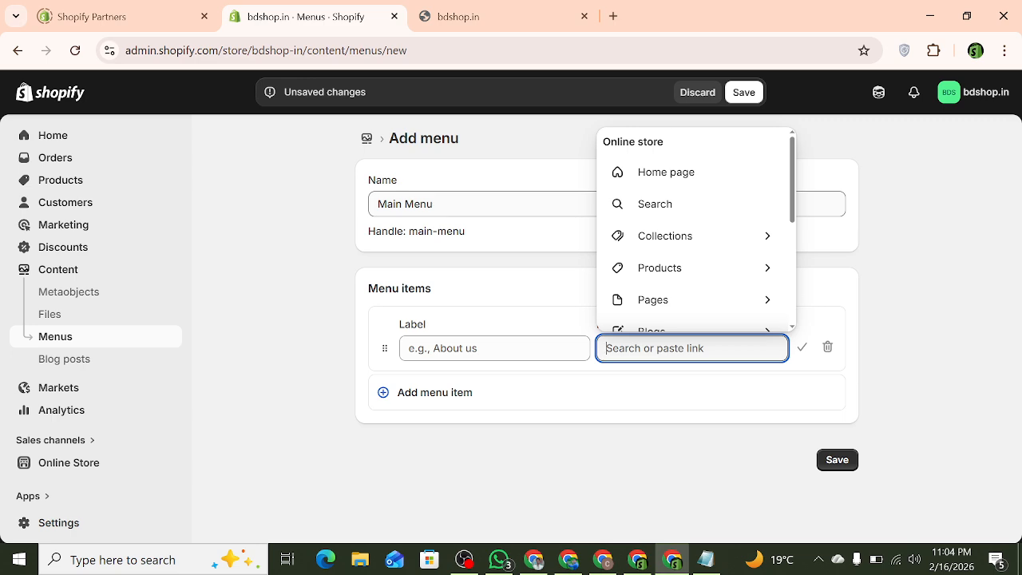
left_click(765, 239)
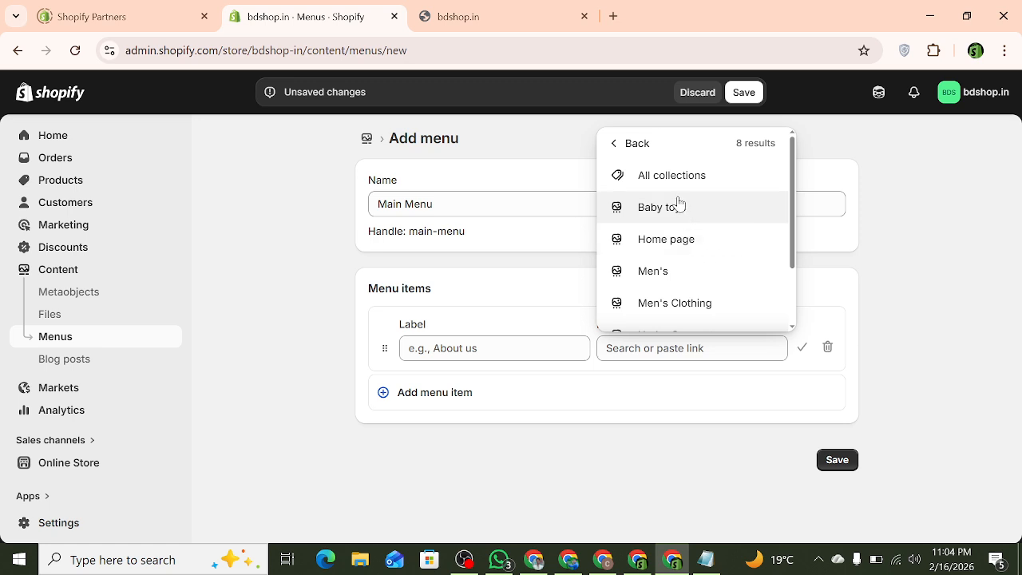
scroll(680, 216, "down", 1)
scroll(689, 315, "up", 1)
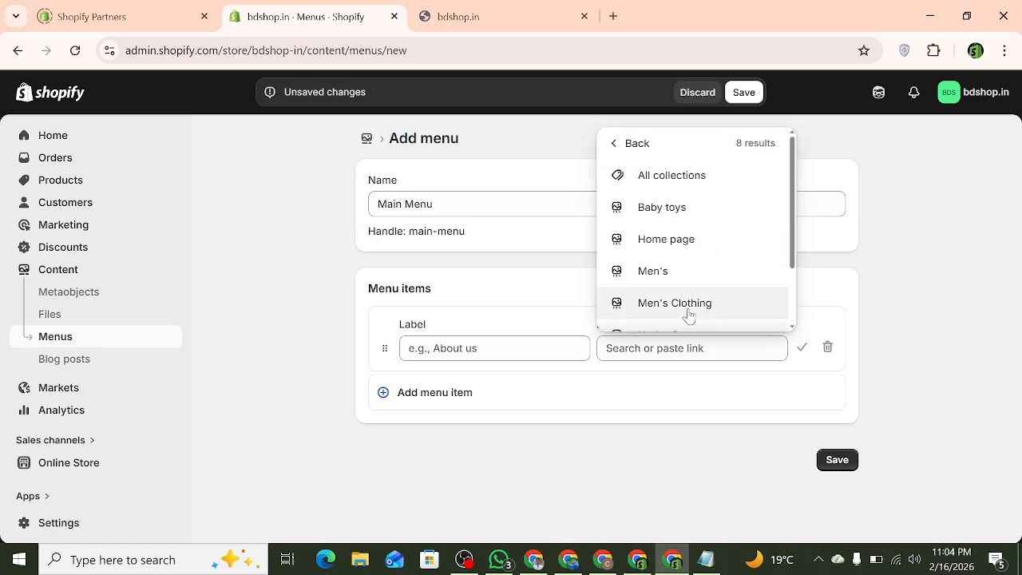
scroll(673, 285, "down", 1)
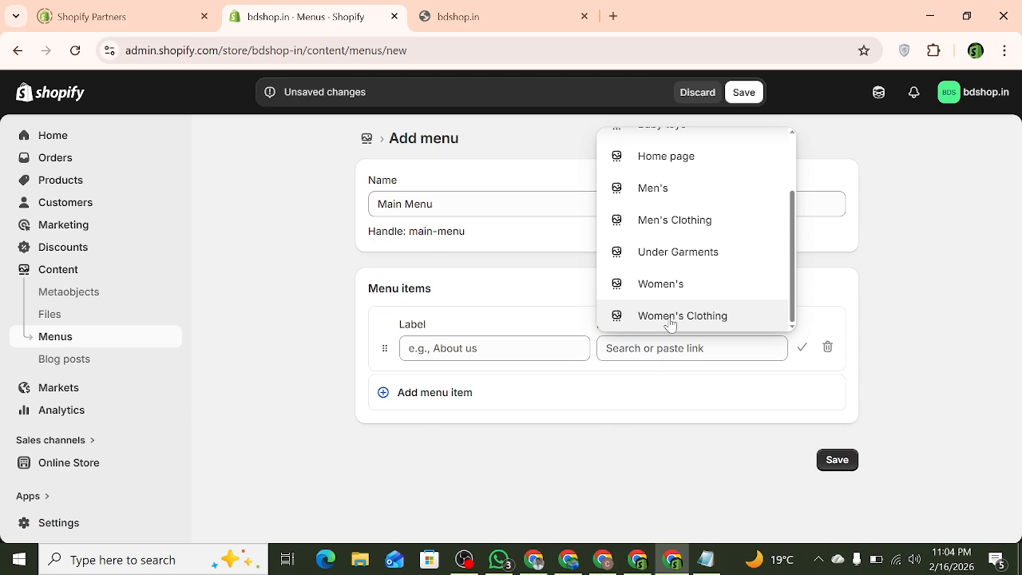
left_click(667, 223)
Add a second item to Main Menu that links to the Women's Clothing collection
left_click(511, 446)
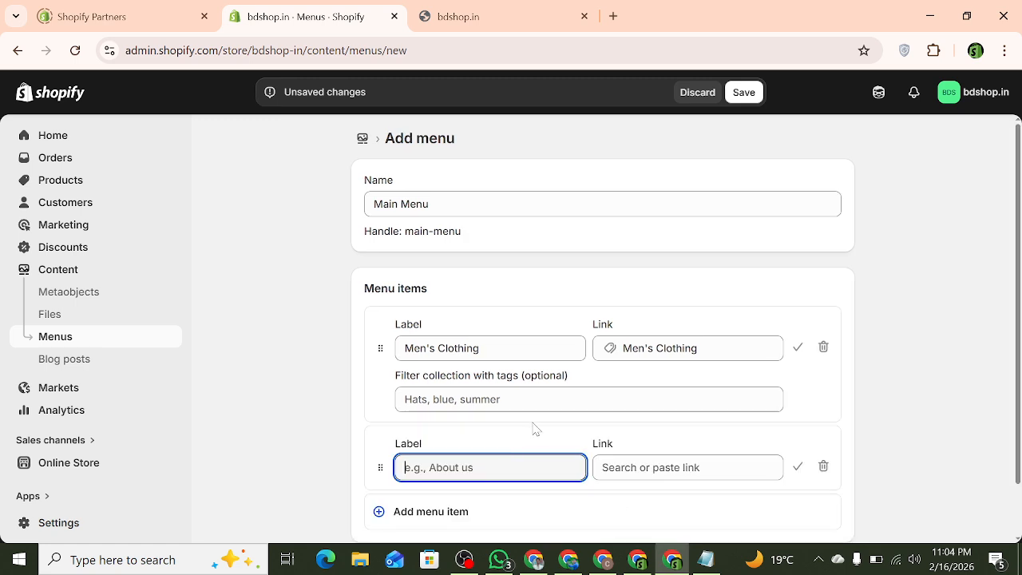
left_click(687, 467)
left_click(698, 238)
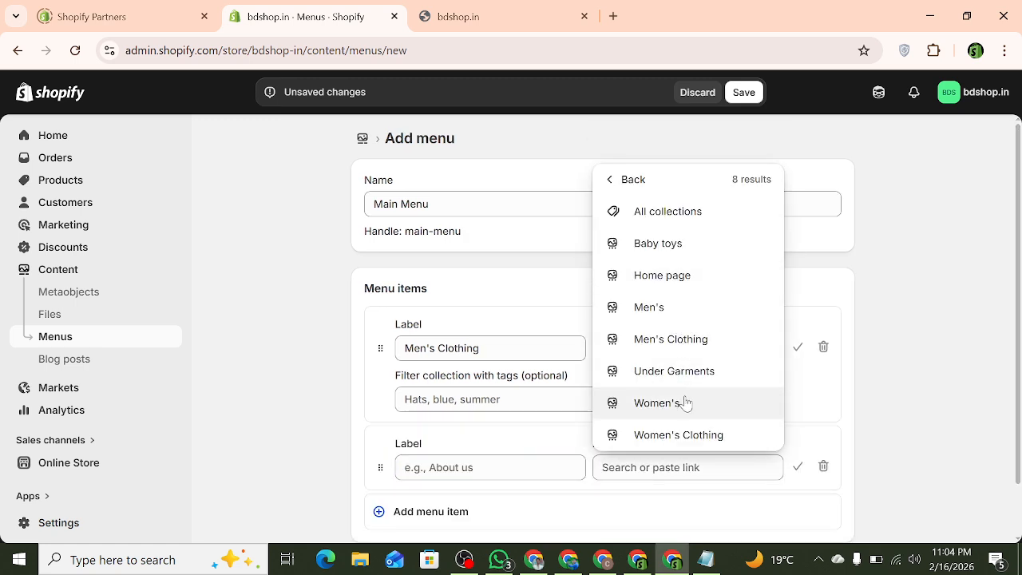
left_click(681, 437)
Add a third item to Main Menu that links to the Under Garments collection
scroll(668, 430, "down", 2)
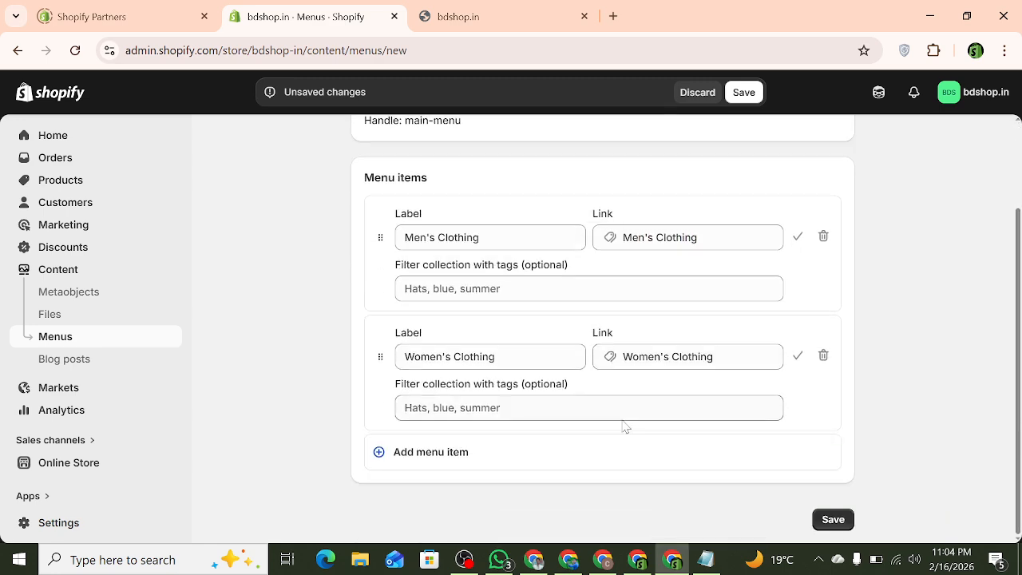
left_click(470, 452)
scroll(646, 435, "down", 1)
left_click(685, 407)
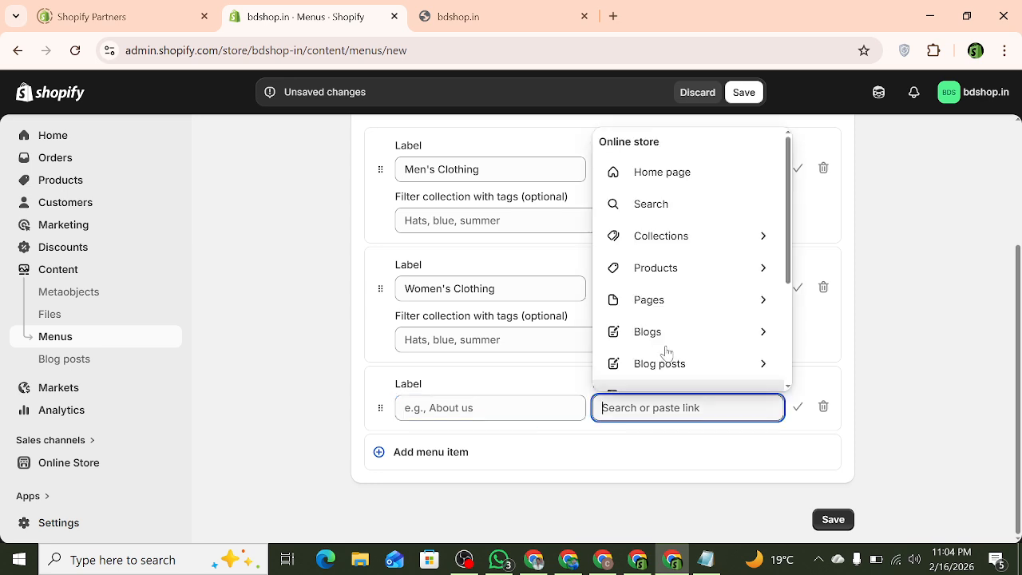
left_click(766, 240)
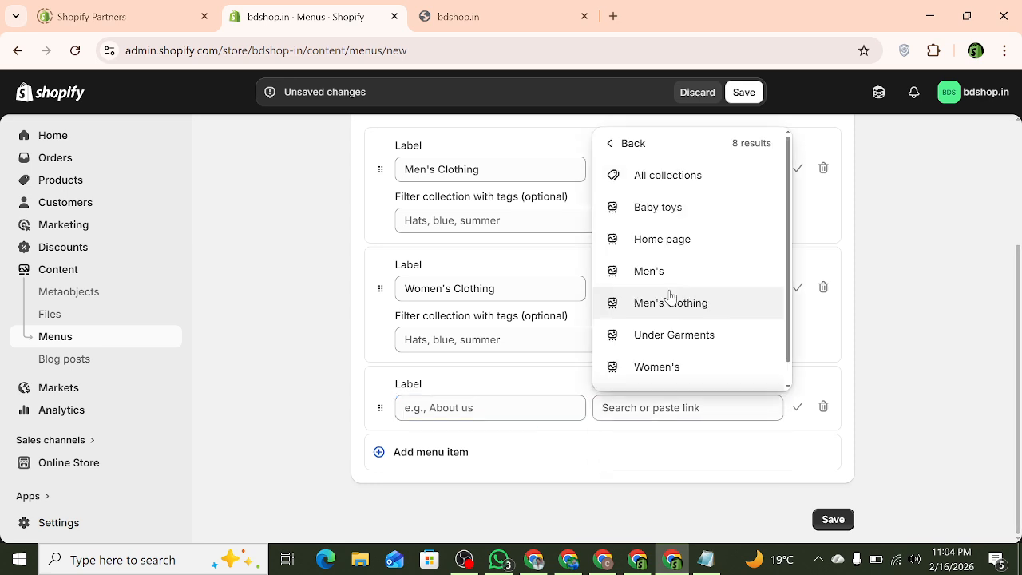
scroll(673, 343, "down", 1)
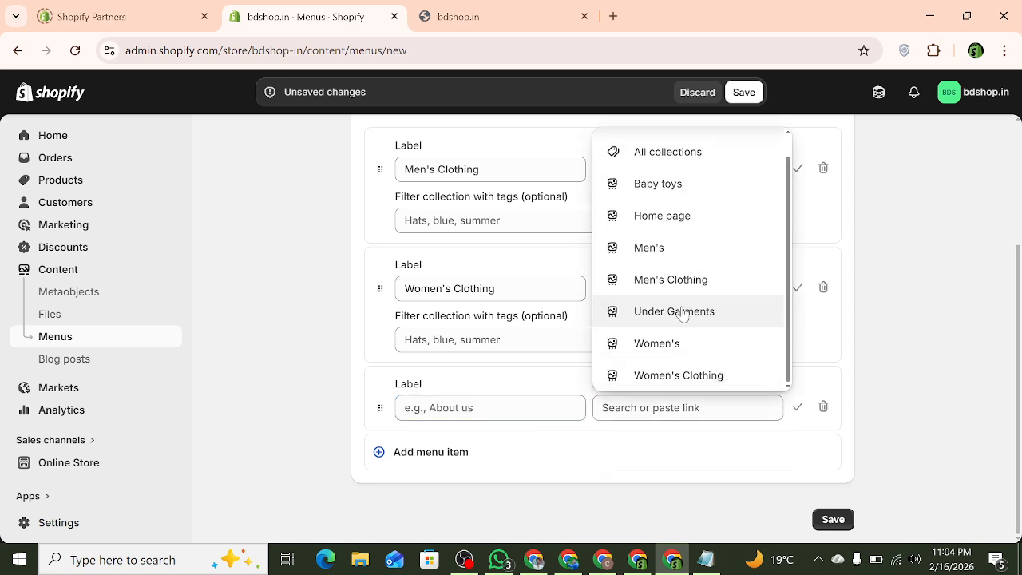
left_click(678, 311)
Add another item to Main Menu below Under Garments, linked to the Men's collection
scroll(678, 314, "down", 1)
left_click(431, 454)
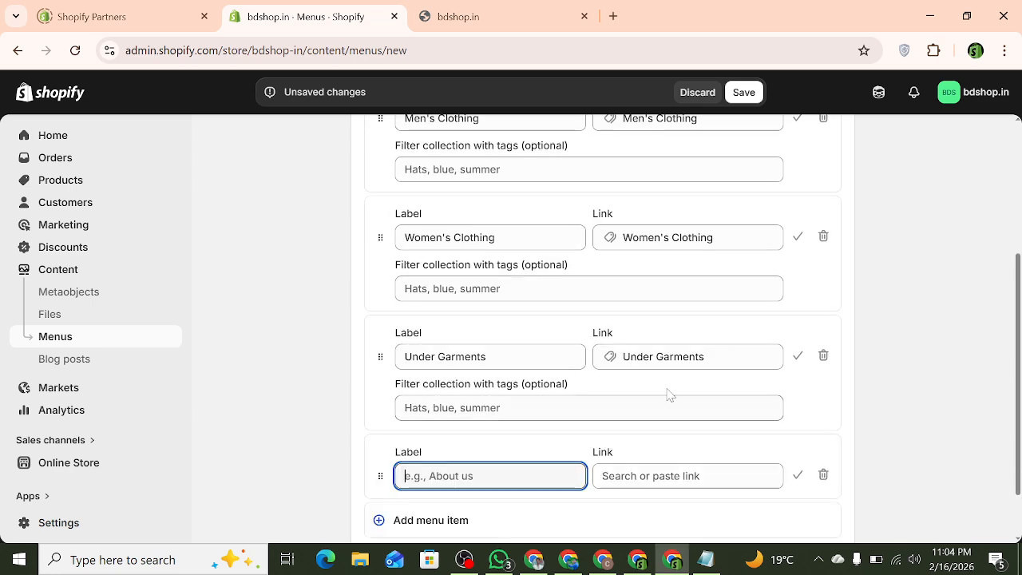
scroll(686, 392, "down", 1)
left_click(685, 407)
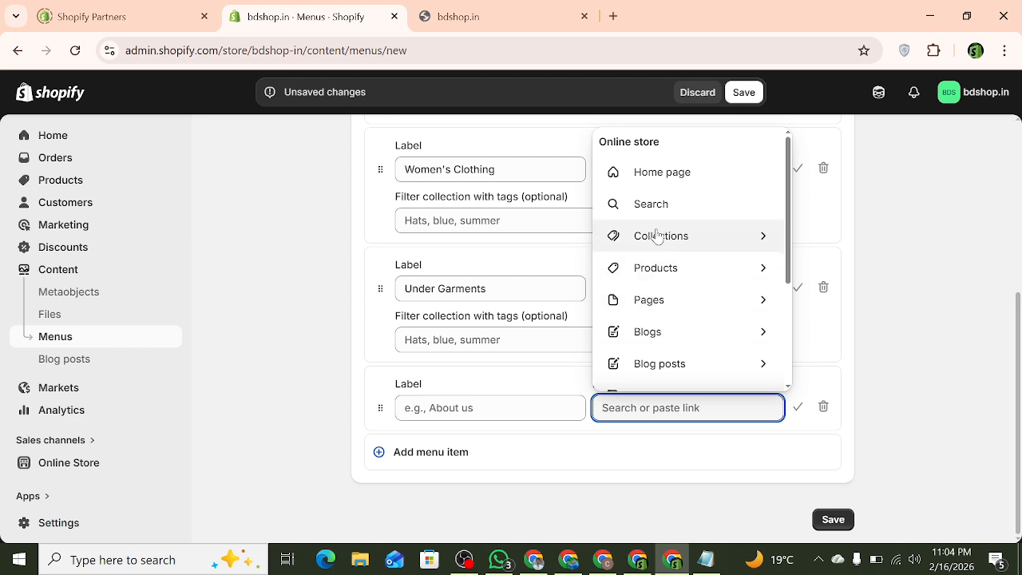
scroll(662, 272, "down", 1)
scroll(665, 344, "down", 1)
scroll(725, 238, "up", 2)
left_click(765, 240)
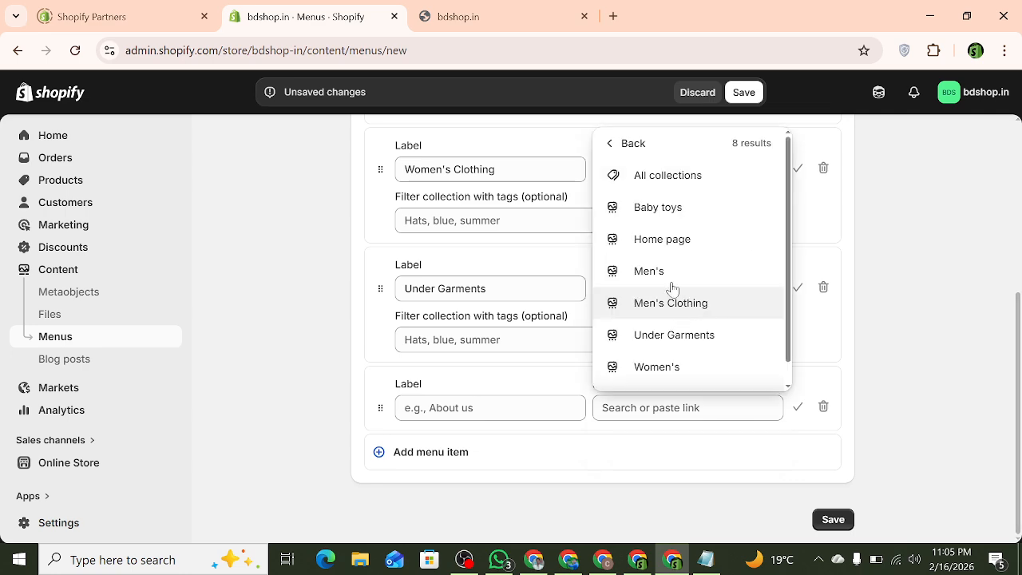
left_click(668, 280)
Add an item below Men's in Main Menu, linked to the Women's collection
left_click(469, 454)
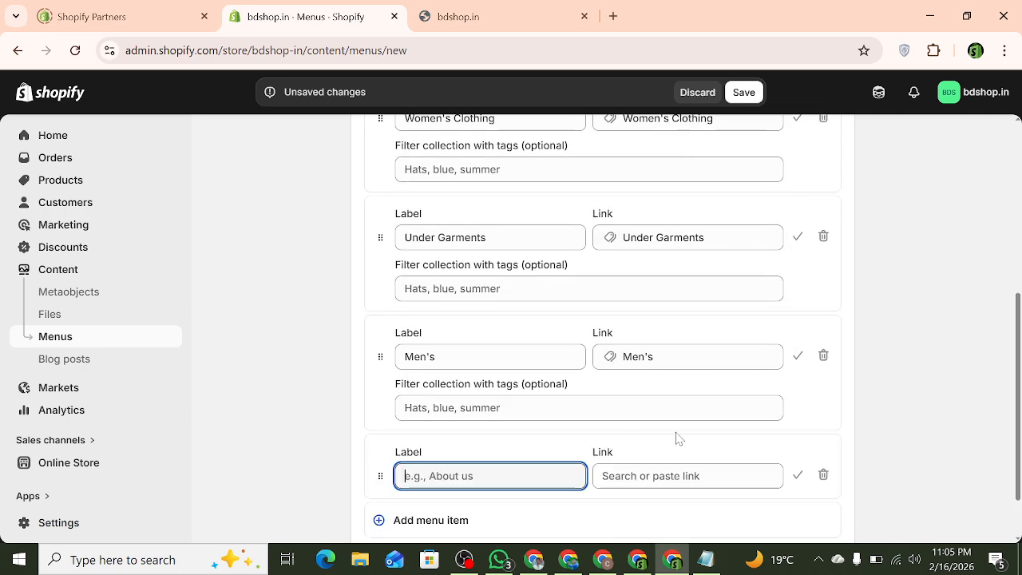
left_click(688, 475)
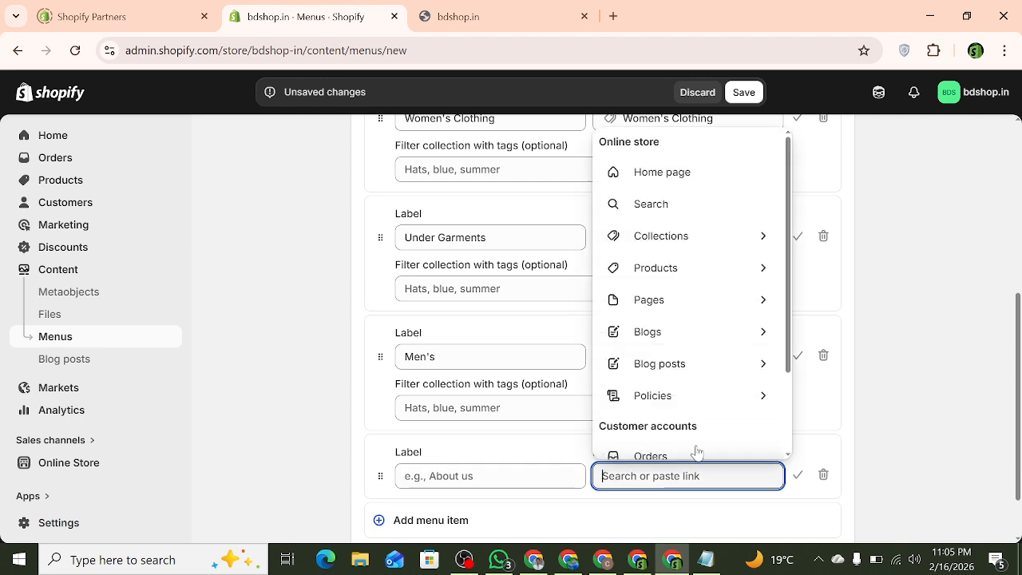
left_click(735, 242)
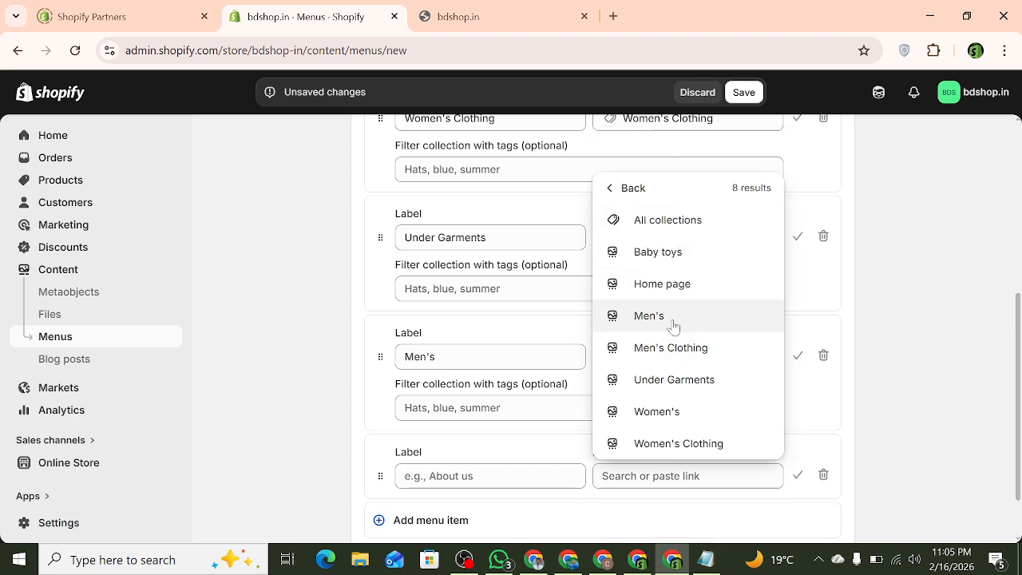
left_click(678, 411)
Add a last item to Main Menu that links to the Baby toys collection
scroll(677, 412, "down", 2)
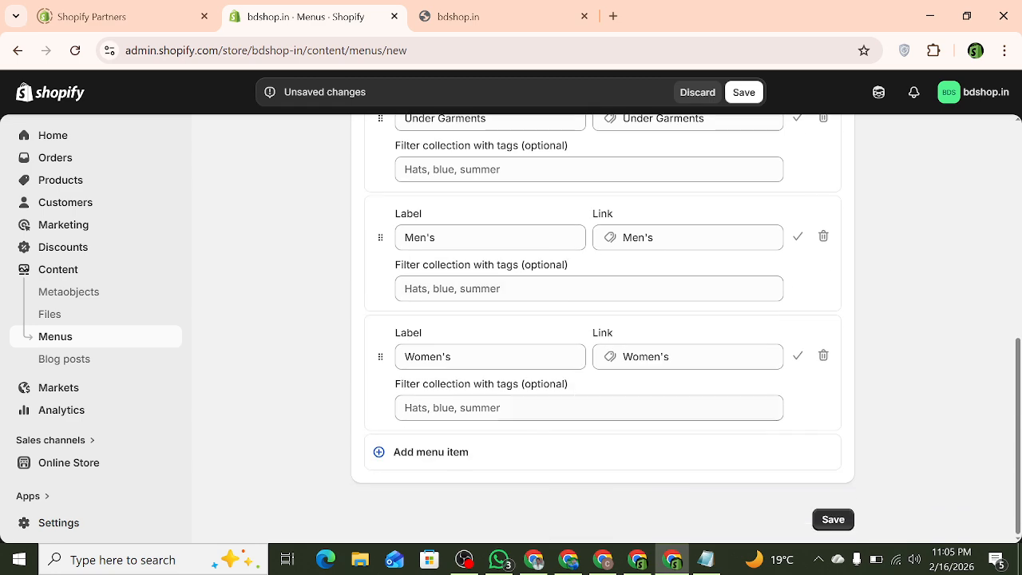
left_click(442, 458)
left_click(707, 472)
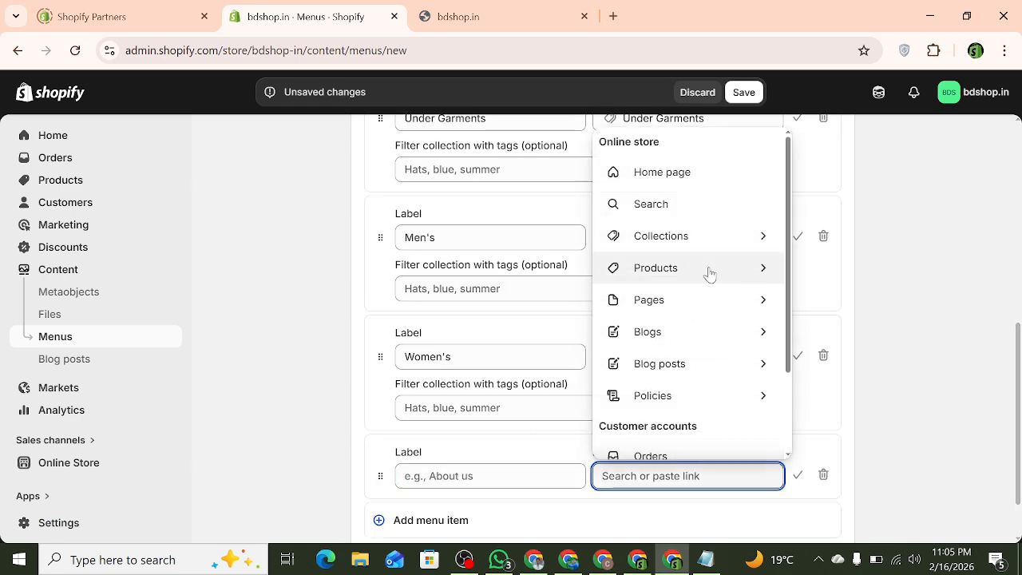
left_click(764, 242)
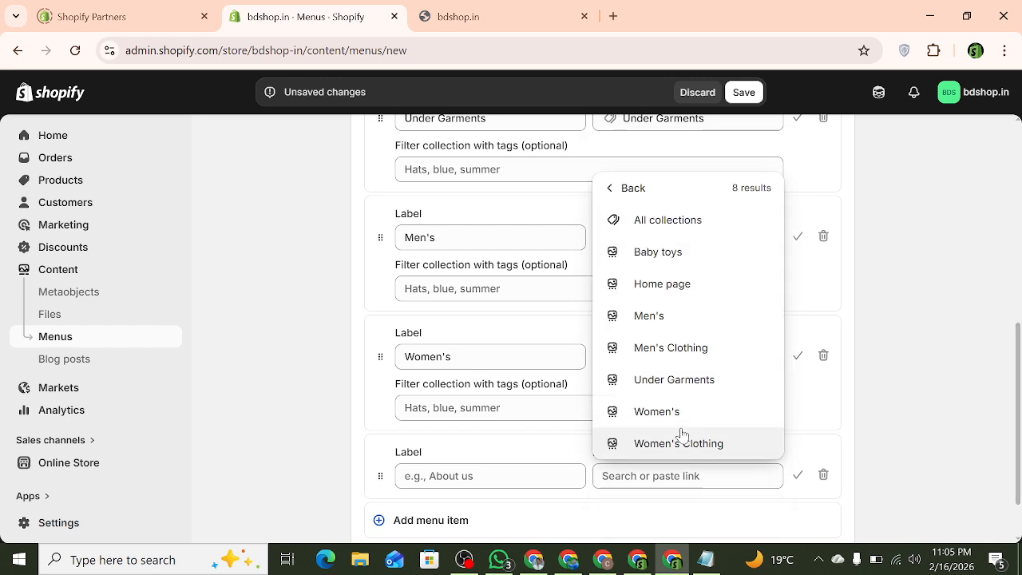
left_click(643, 251)
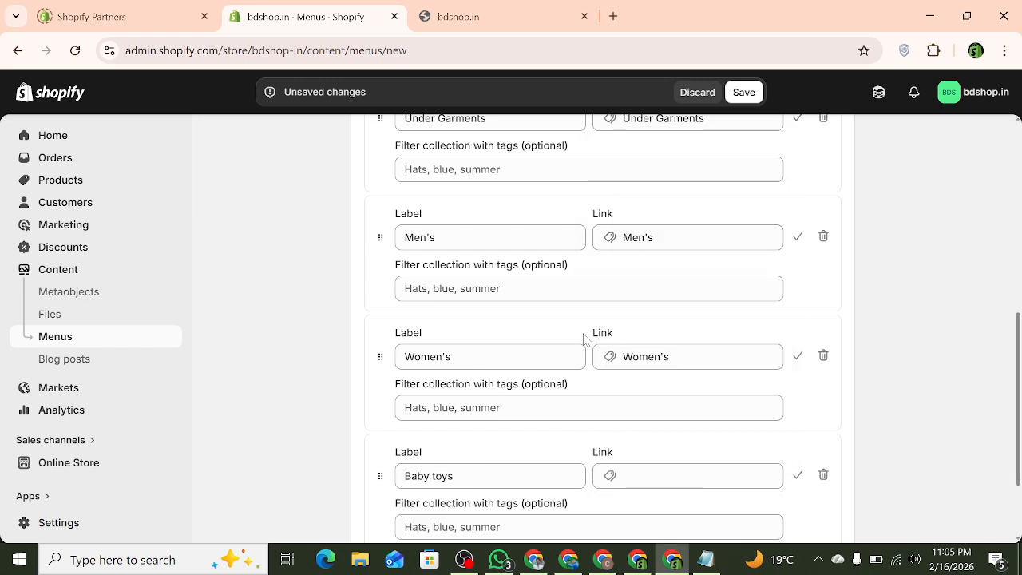
Nest the Men's and Women's items as sub-items under Under Garments, and check the order of the whole menu
scroll(562, 429, "down", 2)
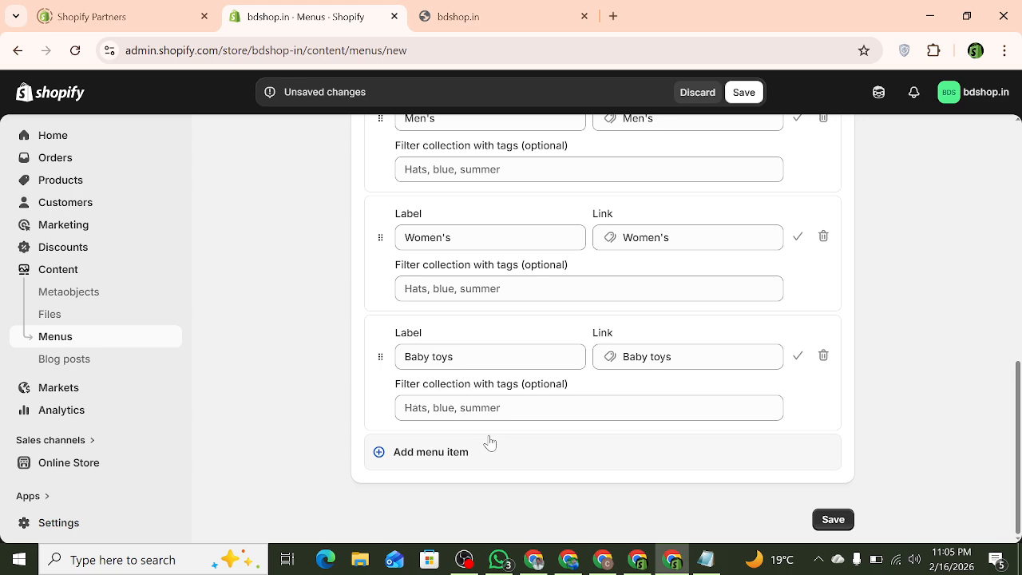
scroll(511, 287, "up", 2)
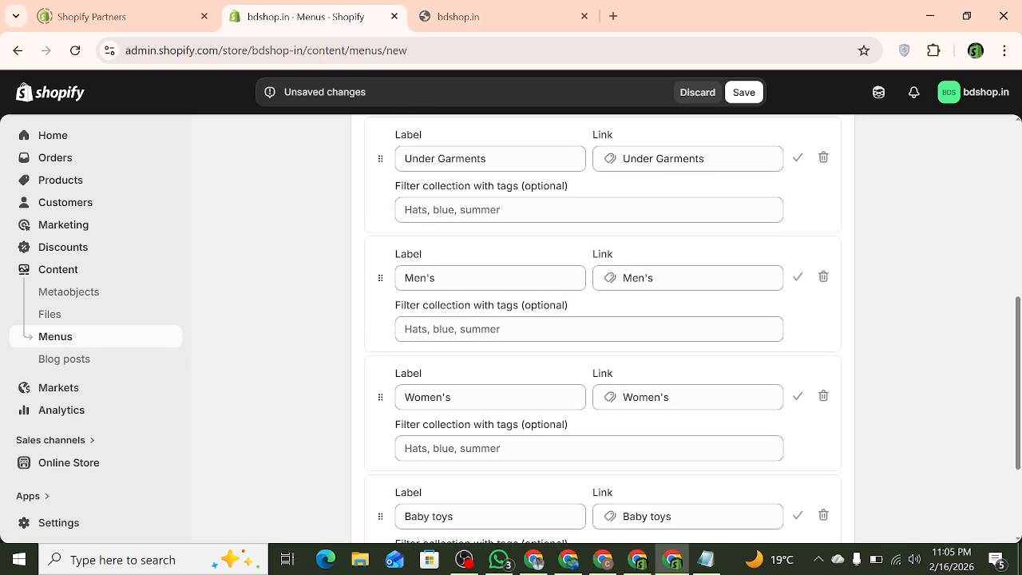
scroll(444, 217, "up", 1)
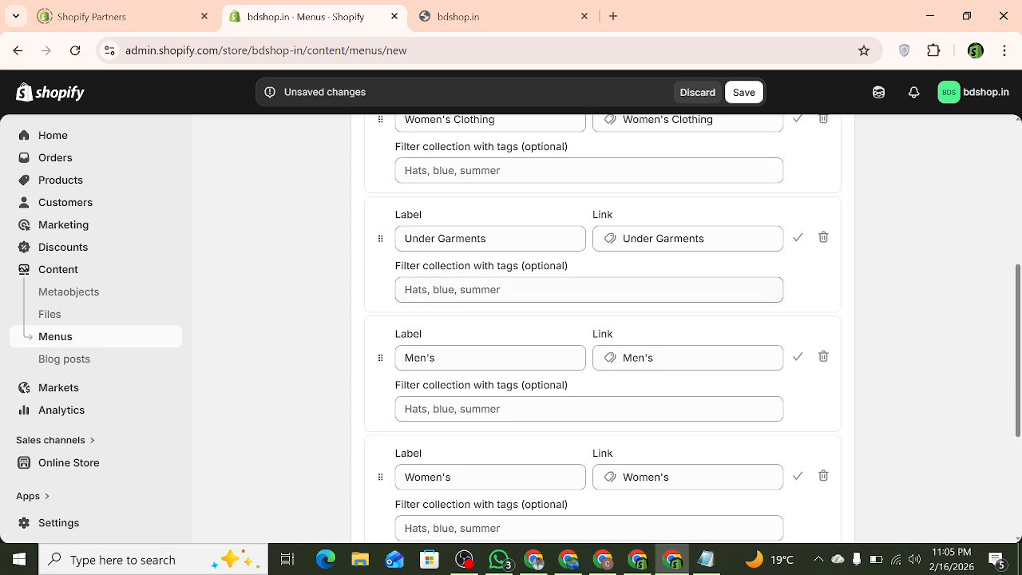
left_click_drag(380, 358, 454, 298)
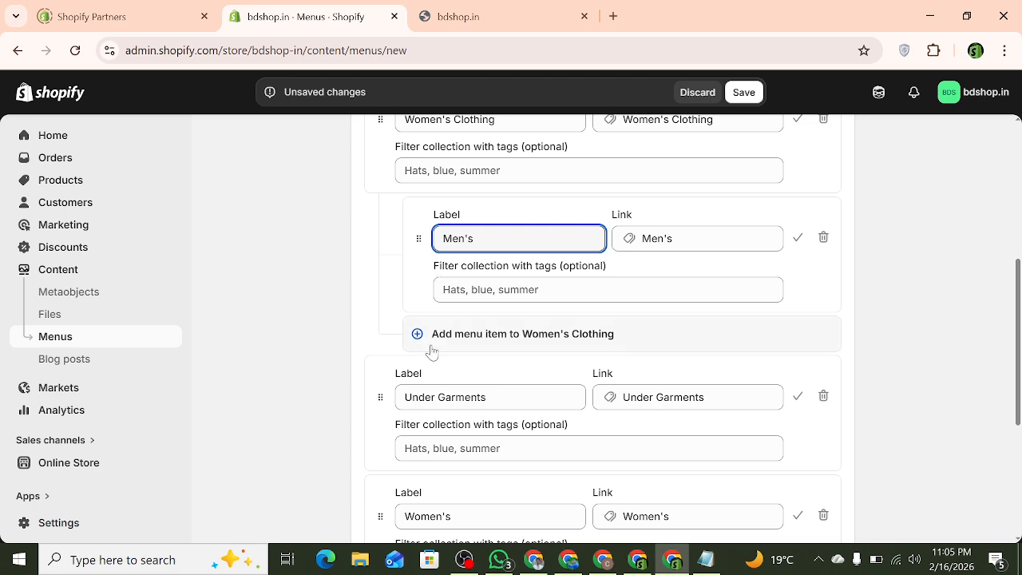
left_click_drag(420, 241, 416, 367)
left_click_drag(380, 443, 427, 363)
scroll(428, 363, "down", 1)
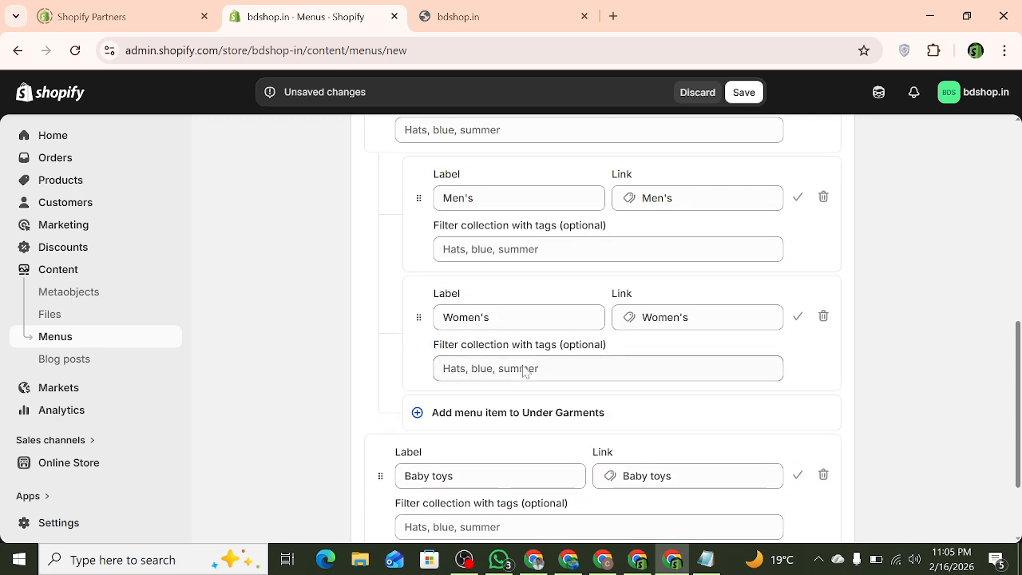
scroll(524, 372, "down", 2)
scroll(668, 381, "up", 7)
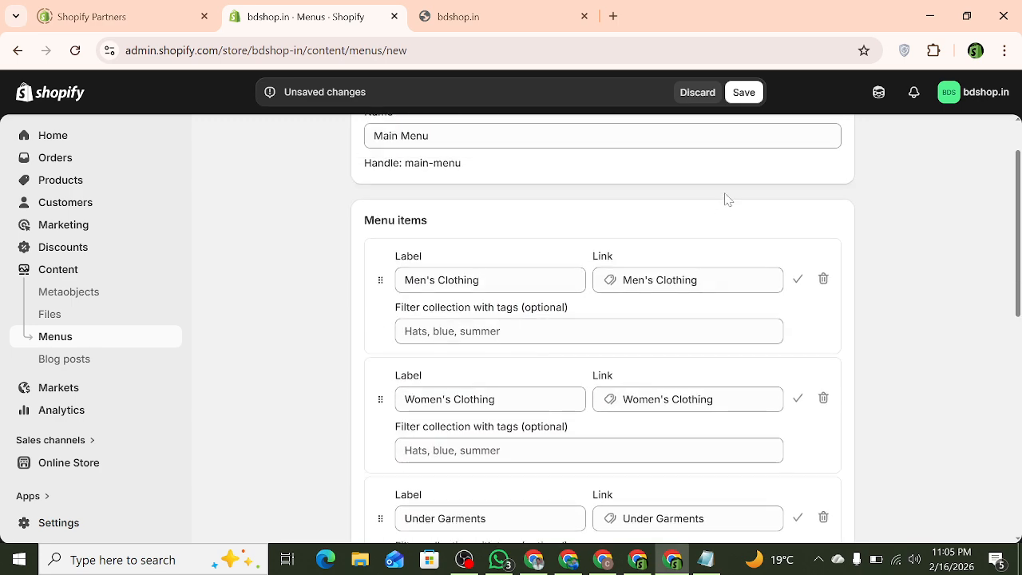
Save the new Main Menu and return to the list of menus
left_click(747, 93)
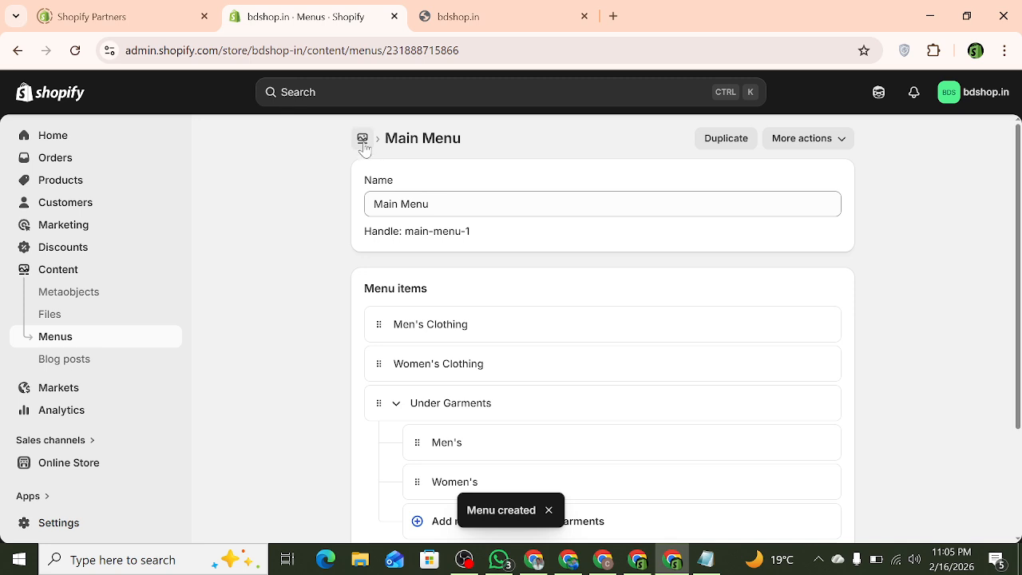
left_click(362, 141)
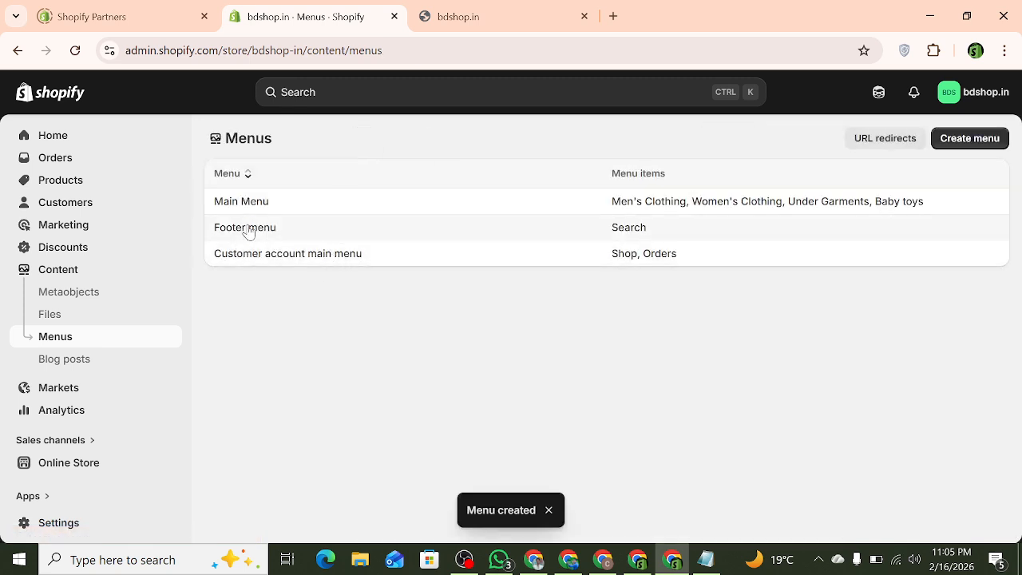
Reload the open storefront page to check whether its header navigation shows the new menu
left_click(460, 9)
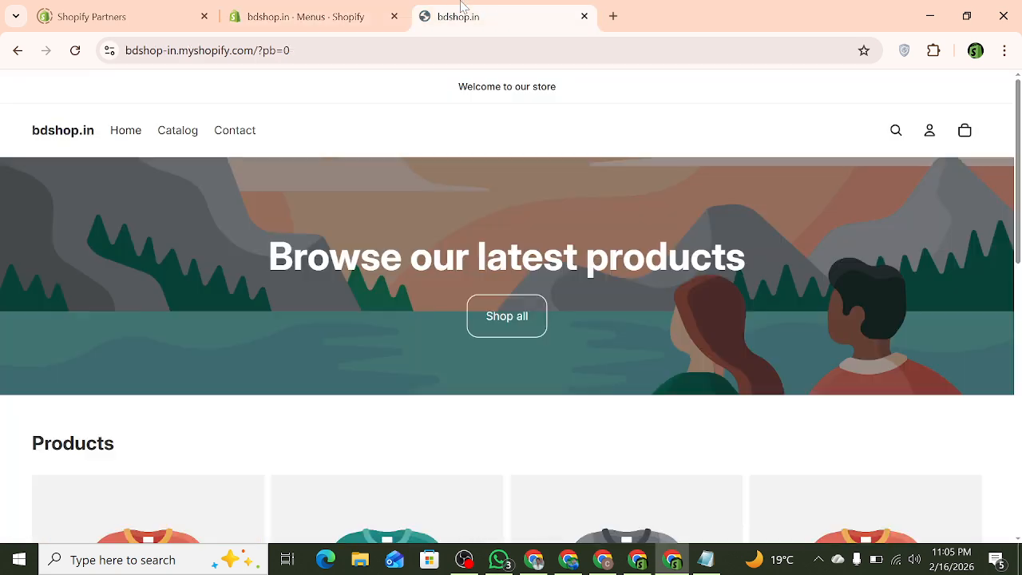
left_click(74, 52)
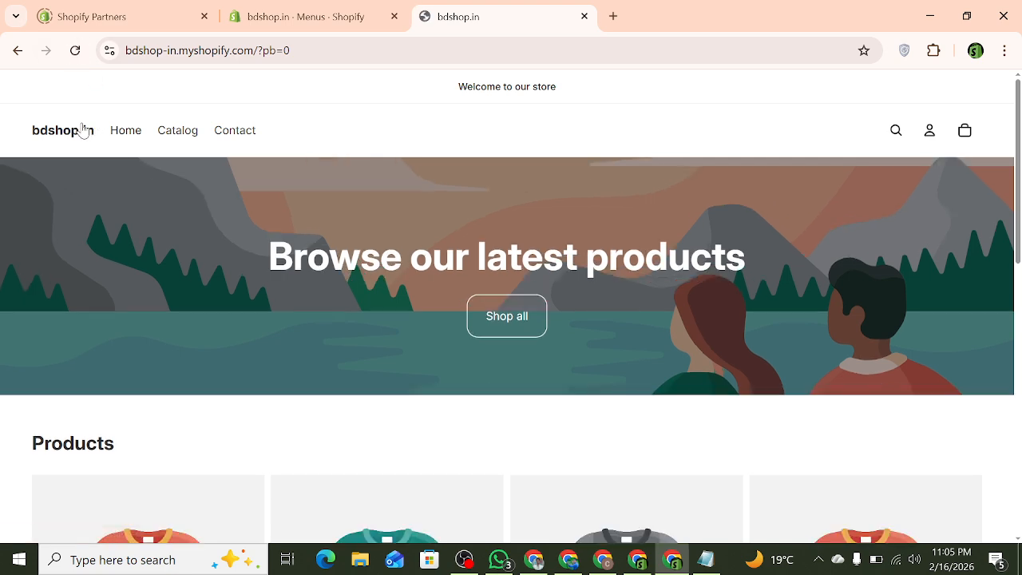
left_click(75, 51)
Reopen Main Menu in the store admin and check its additional actions and its list of items
left_click(297, 16)
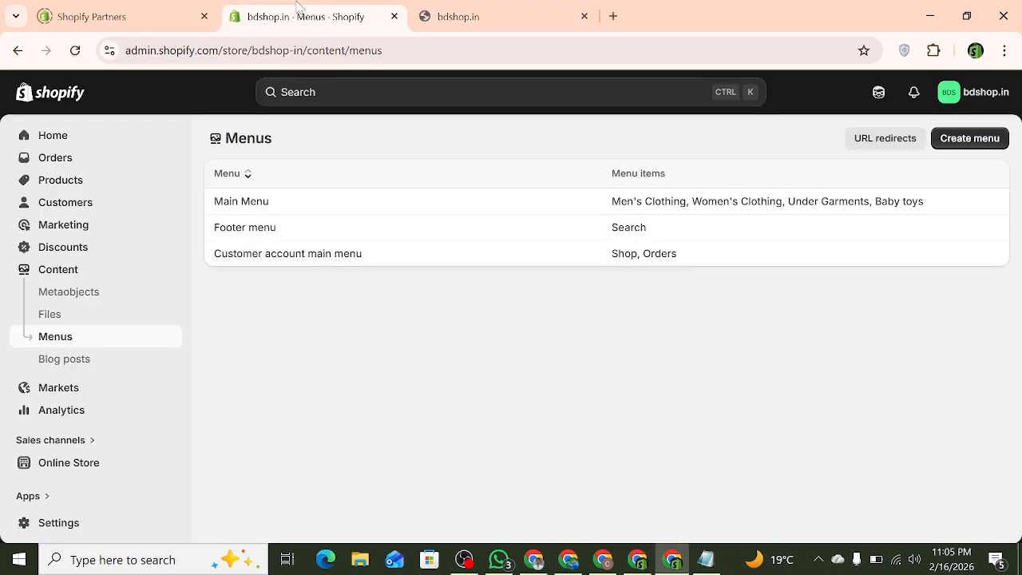
left_click(265, 205)
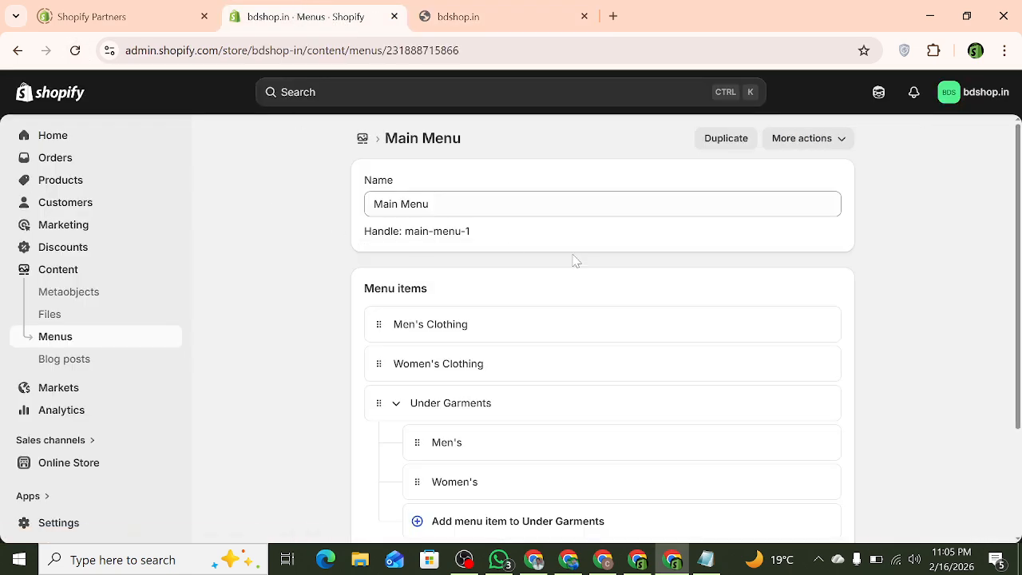
left_click(787, 147)
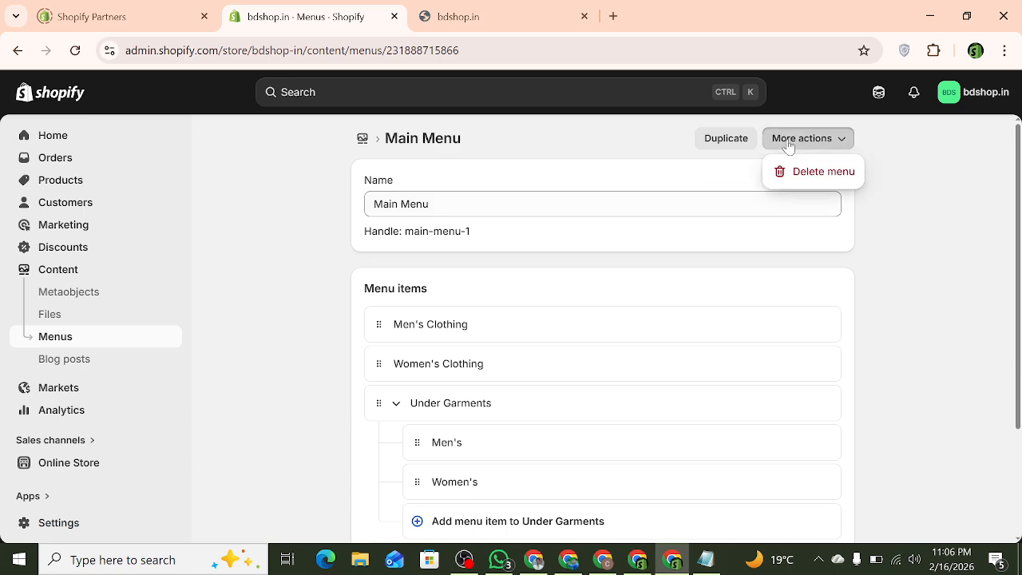
left_click(579, 148)
scroll(479, 320, "down", 2)
scroll(331, 142, "up", 2)
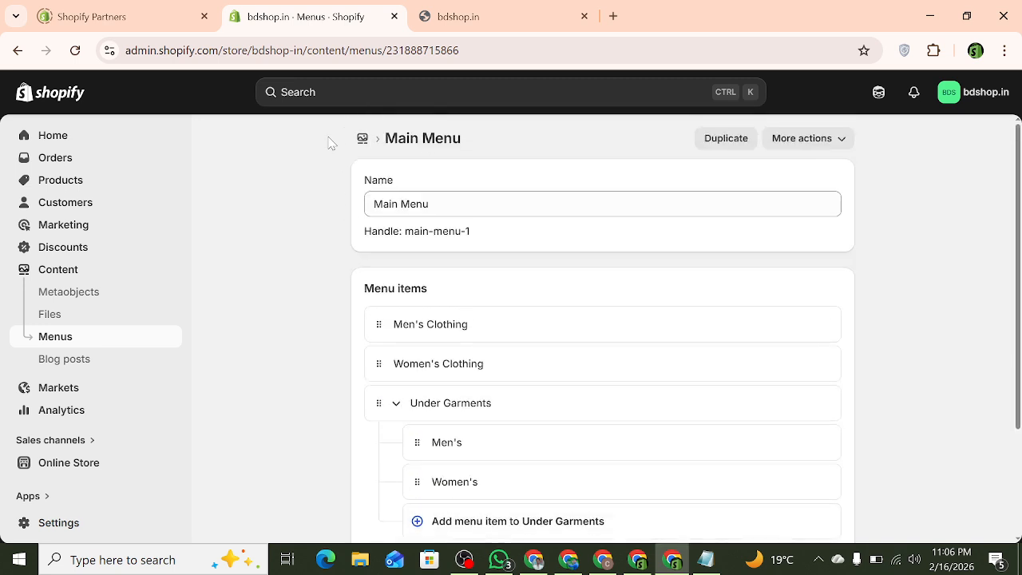
Replace the old storefront tab with a fresh view of the online store, and compare its header navigation with Main Menu's items
left_click(457, 16)
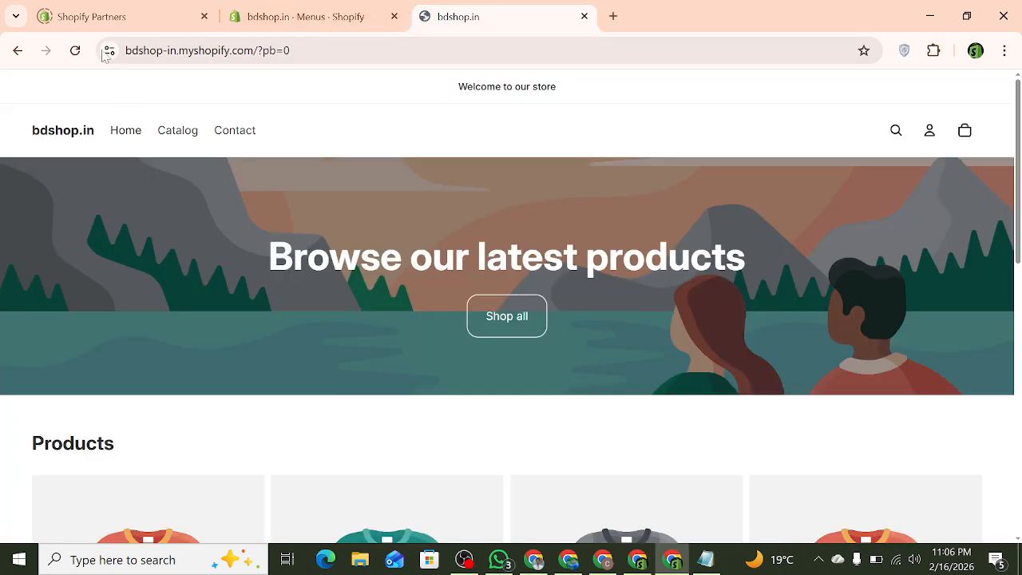
left_click(305, 16)
left_click(583, 16)
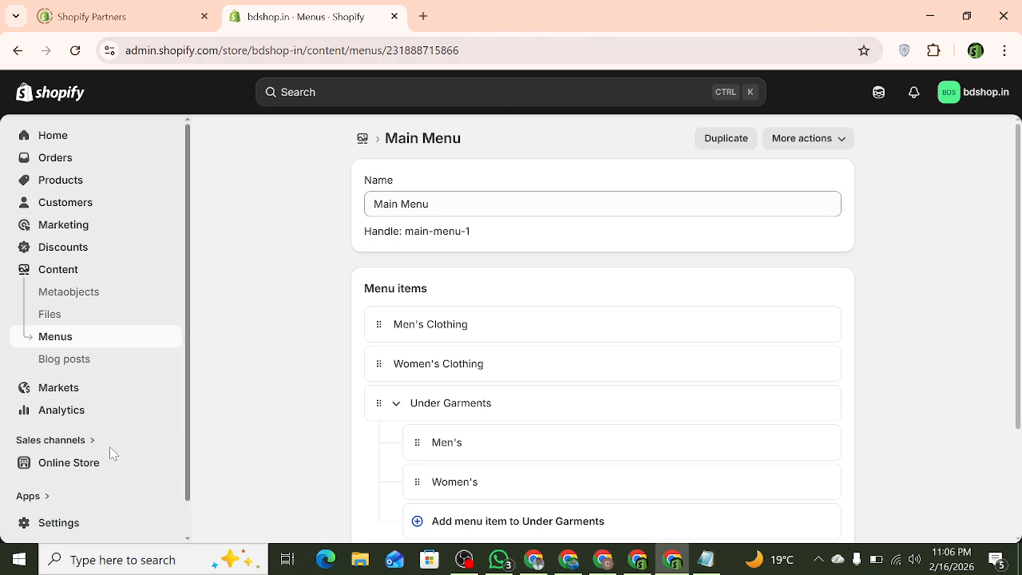
left_click(170, 463)
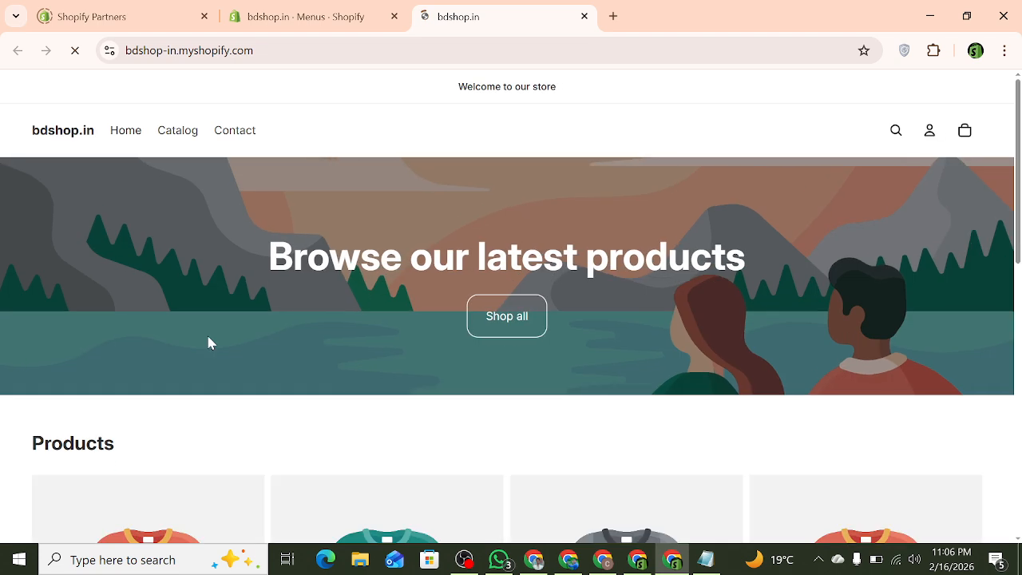
left_click(315, 12)
scroll(455, 407, "up", 1)
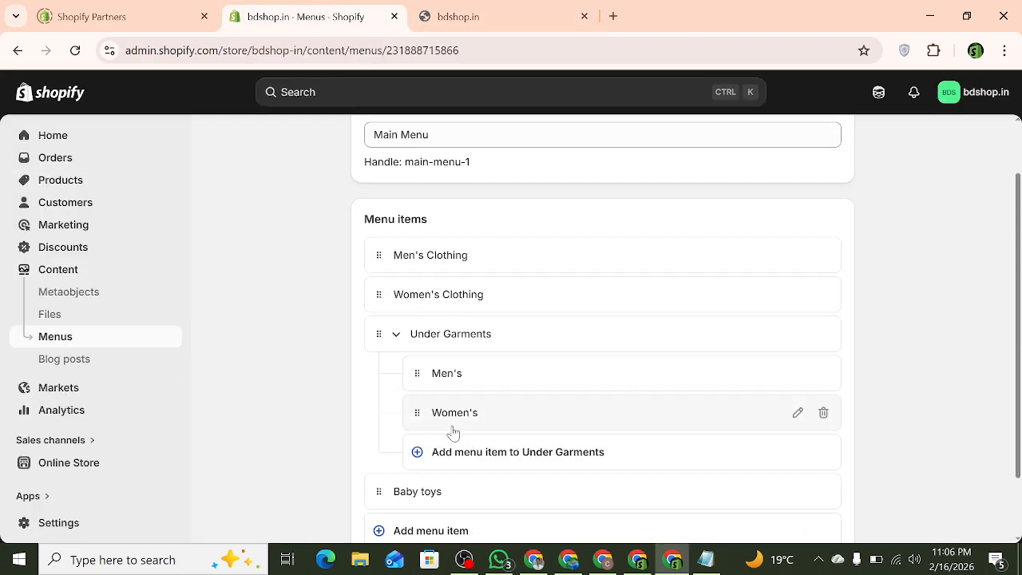
Look over the admin home page and return to the storefront to check its header navigation again
left_click(88, 143)
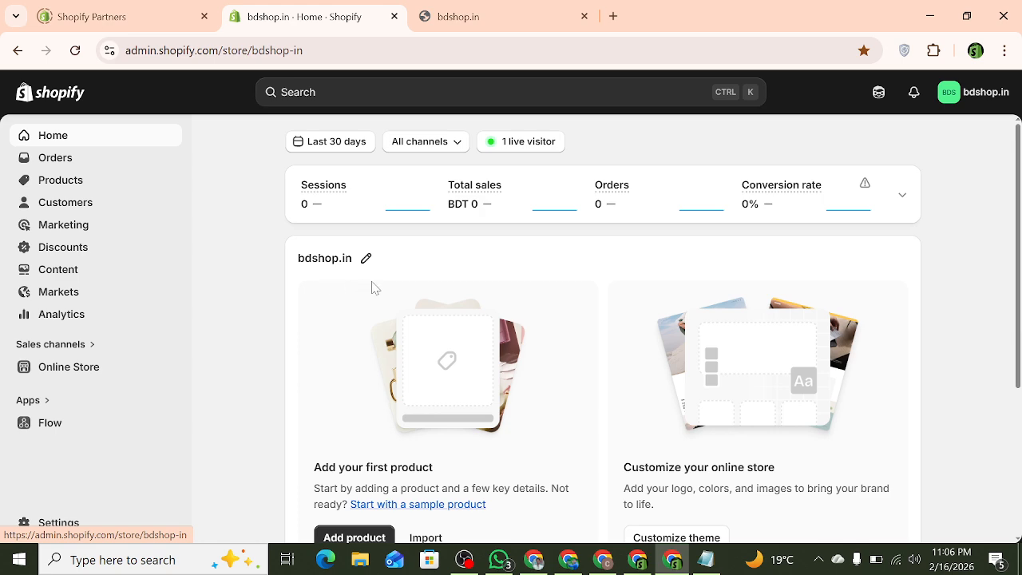
scroll(372, 287, "down", 2)
scroll(497, 426, "up", 2)
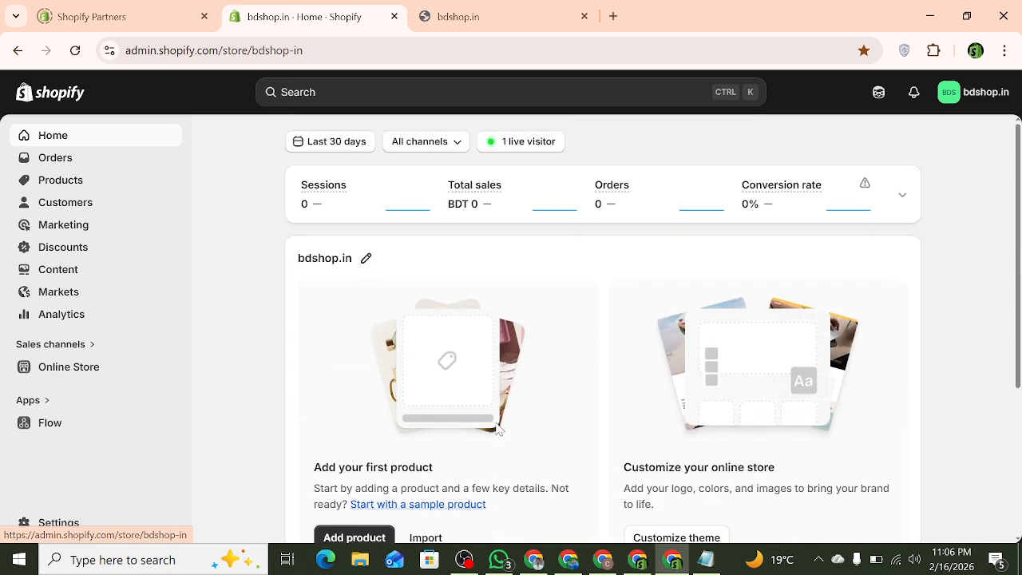
left_click(515, 11)
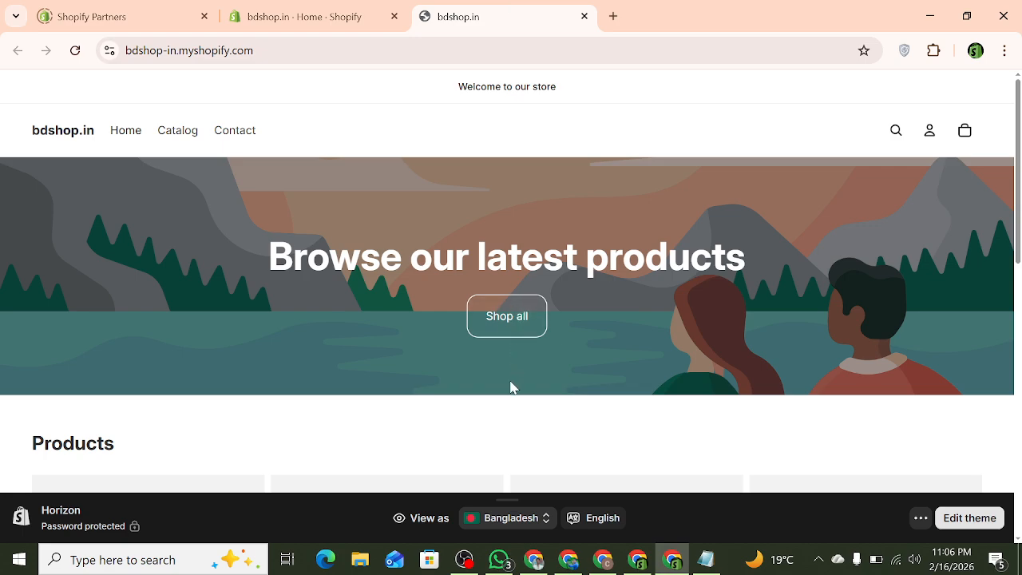